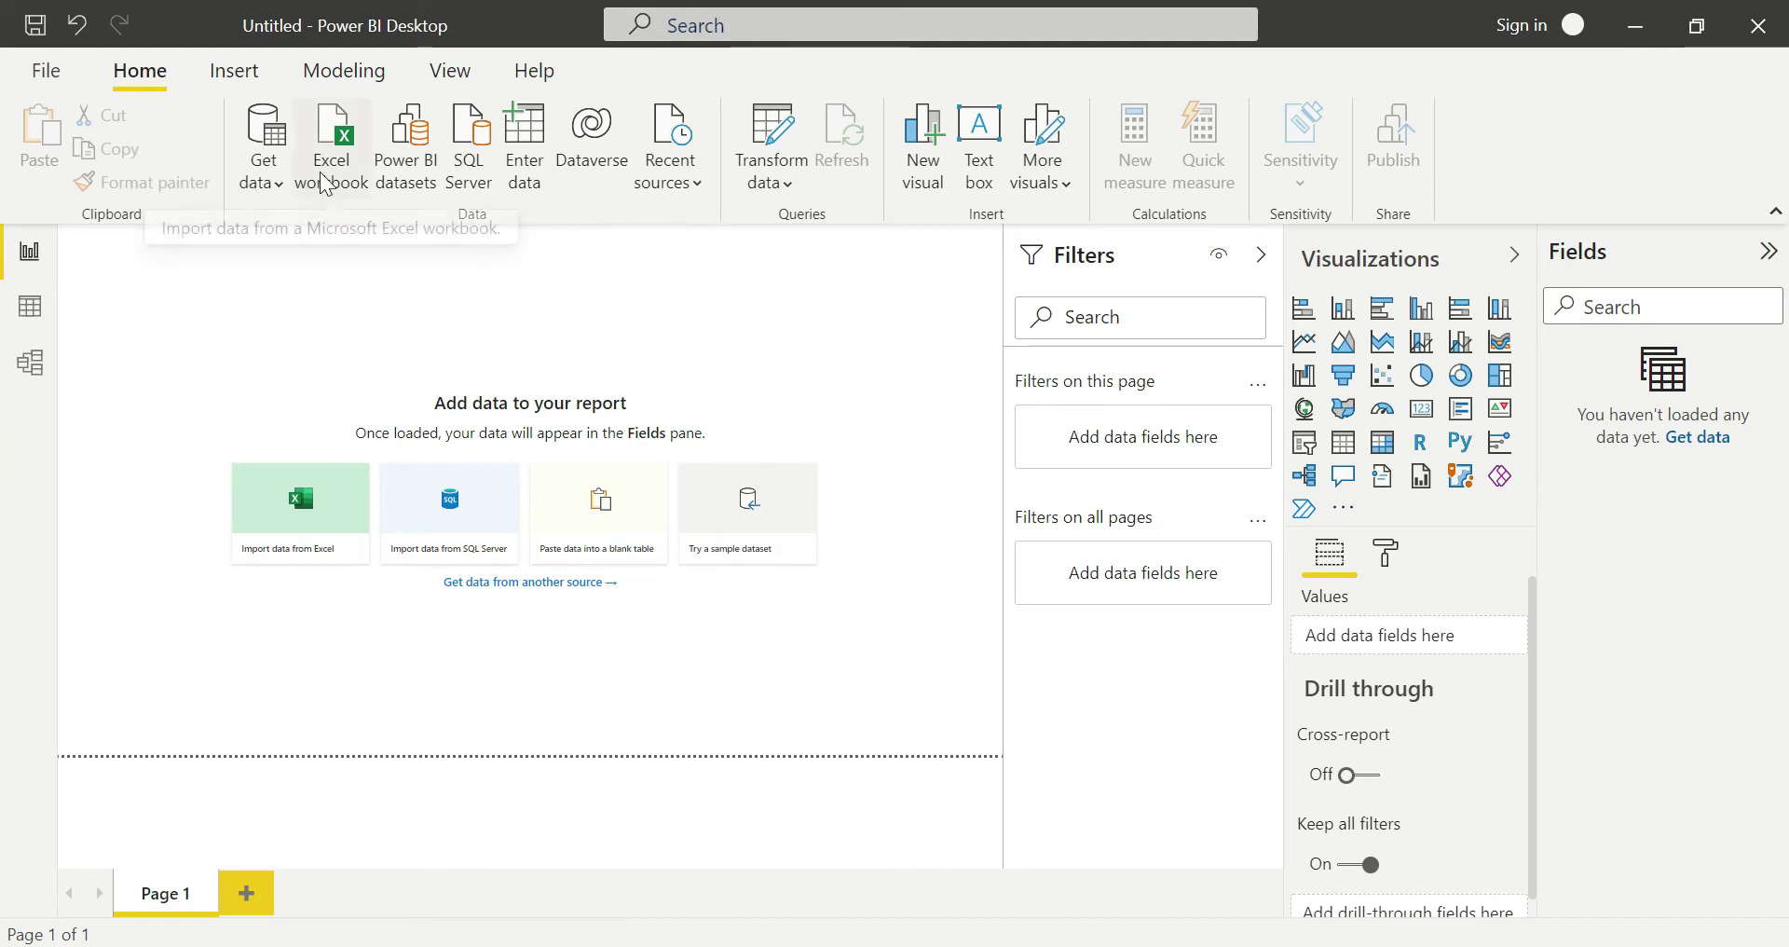
- Import the AdventureWorksDW2012.xlsx workbook from Downloads so its 26 tables appear in the Navigator
left_click(272, 192)
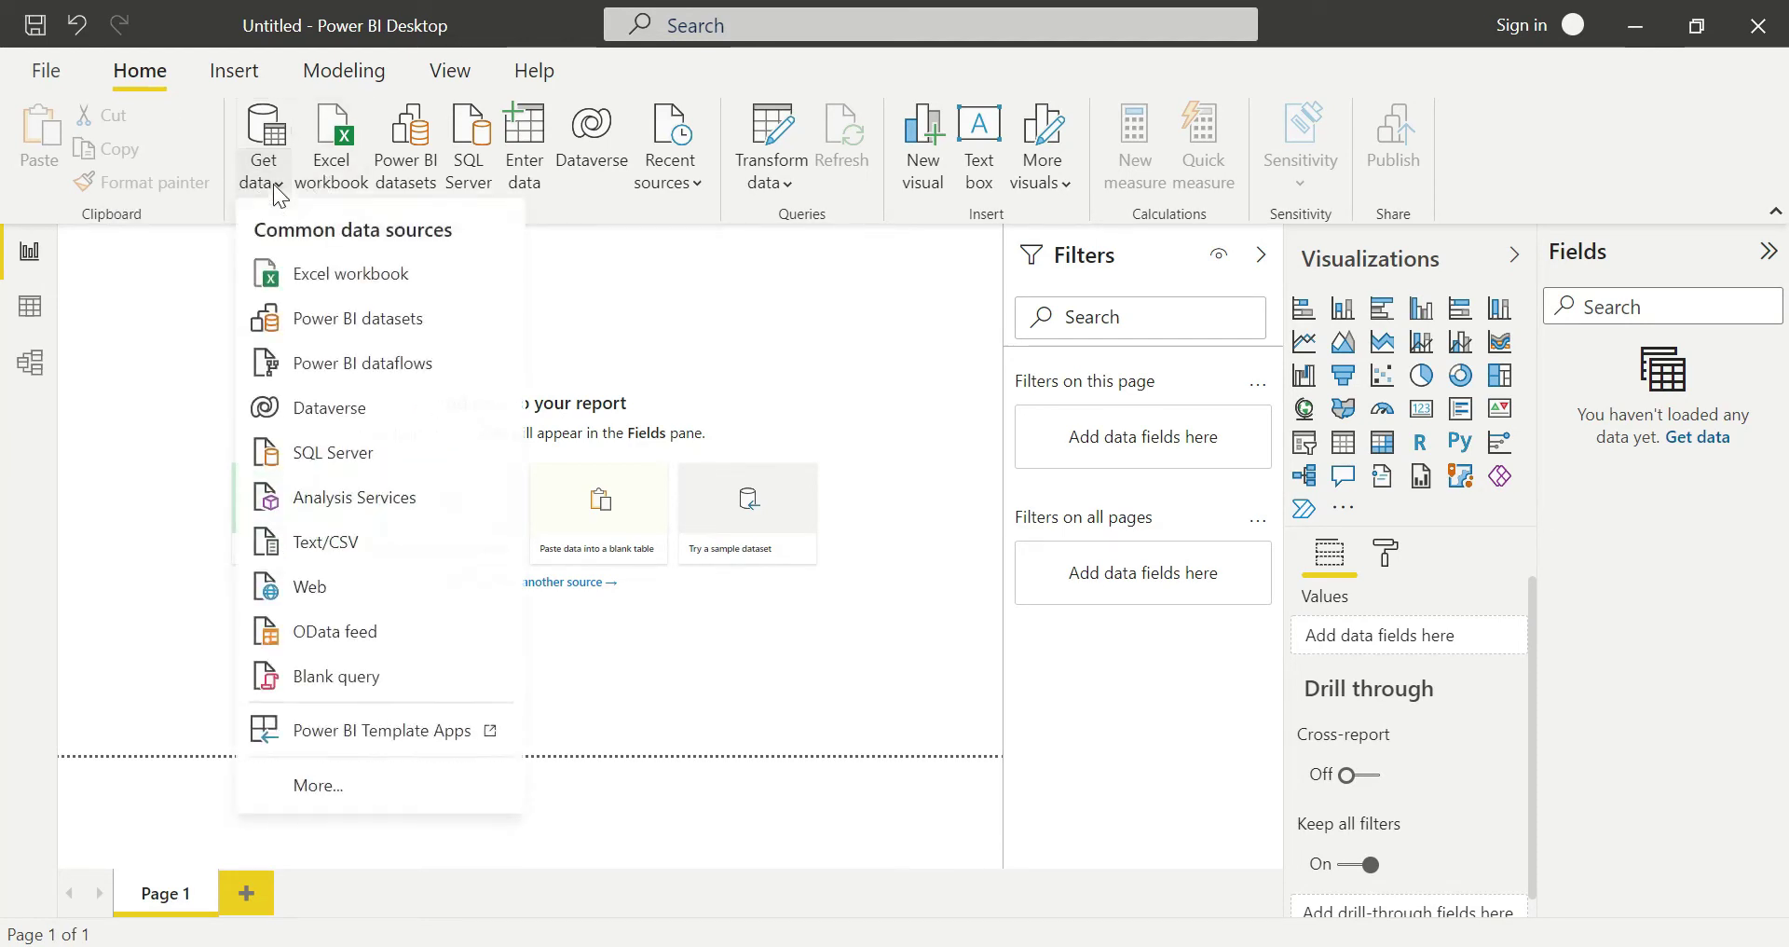
left_click(660, 325)
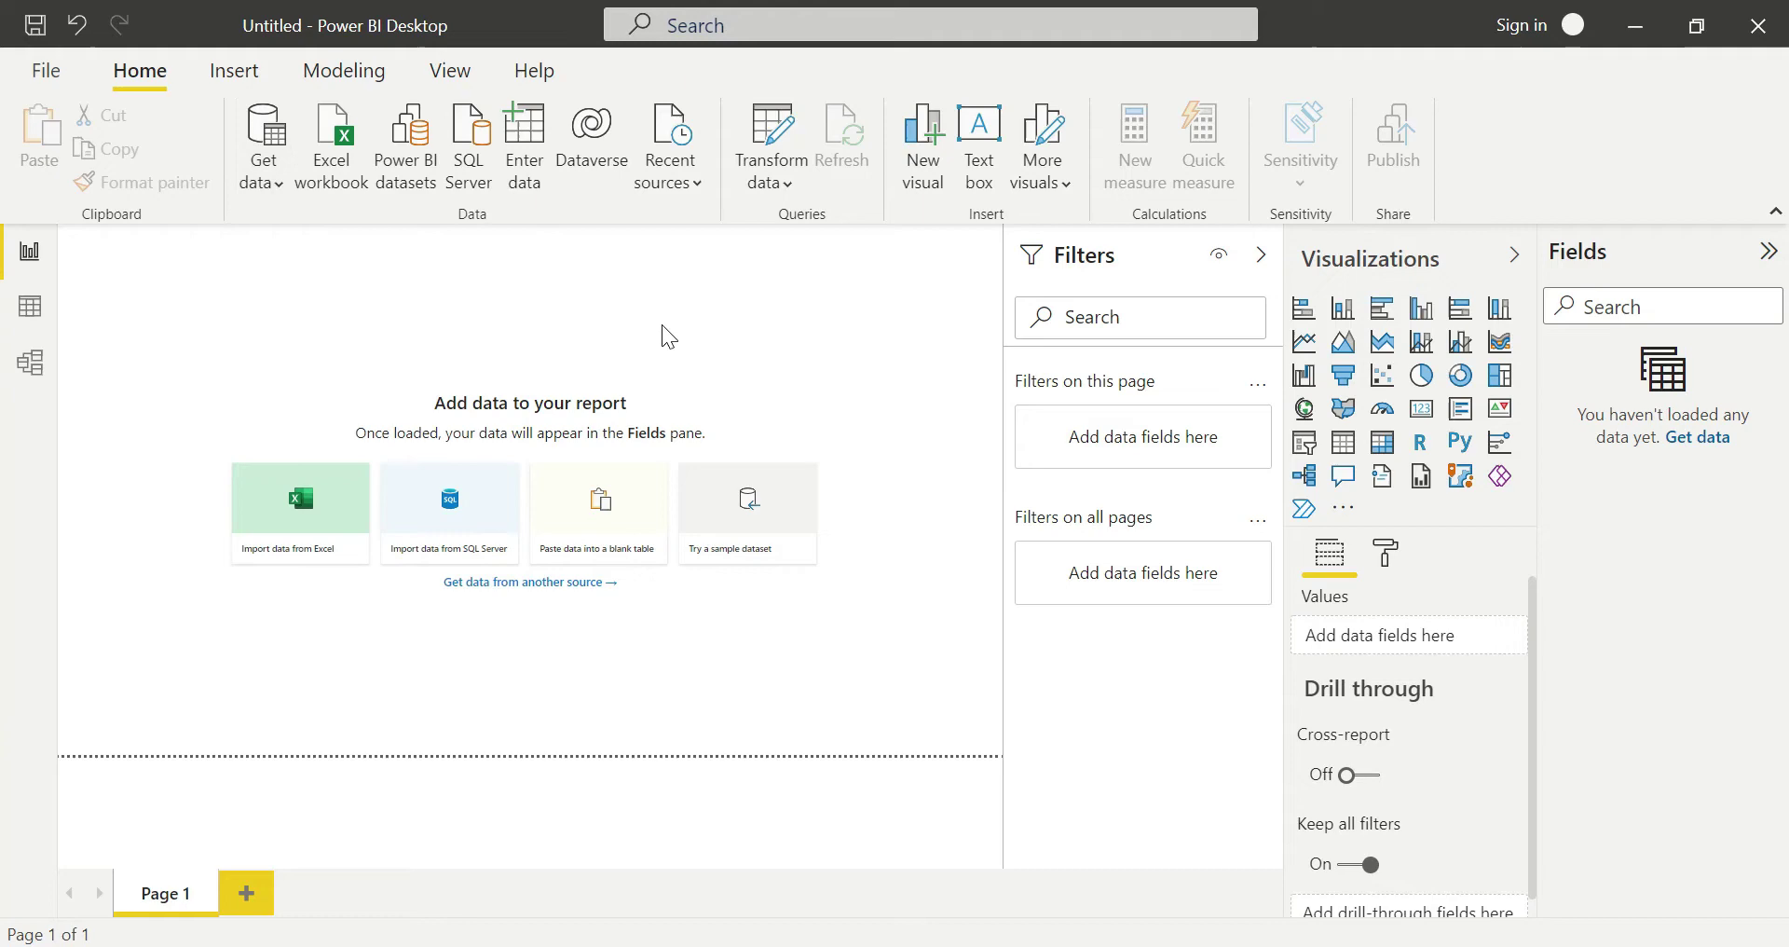
left_click(301, 503)
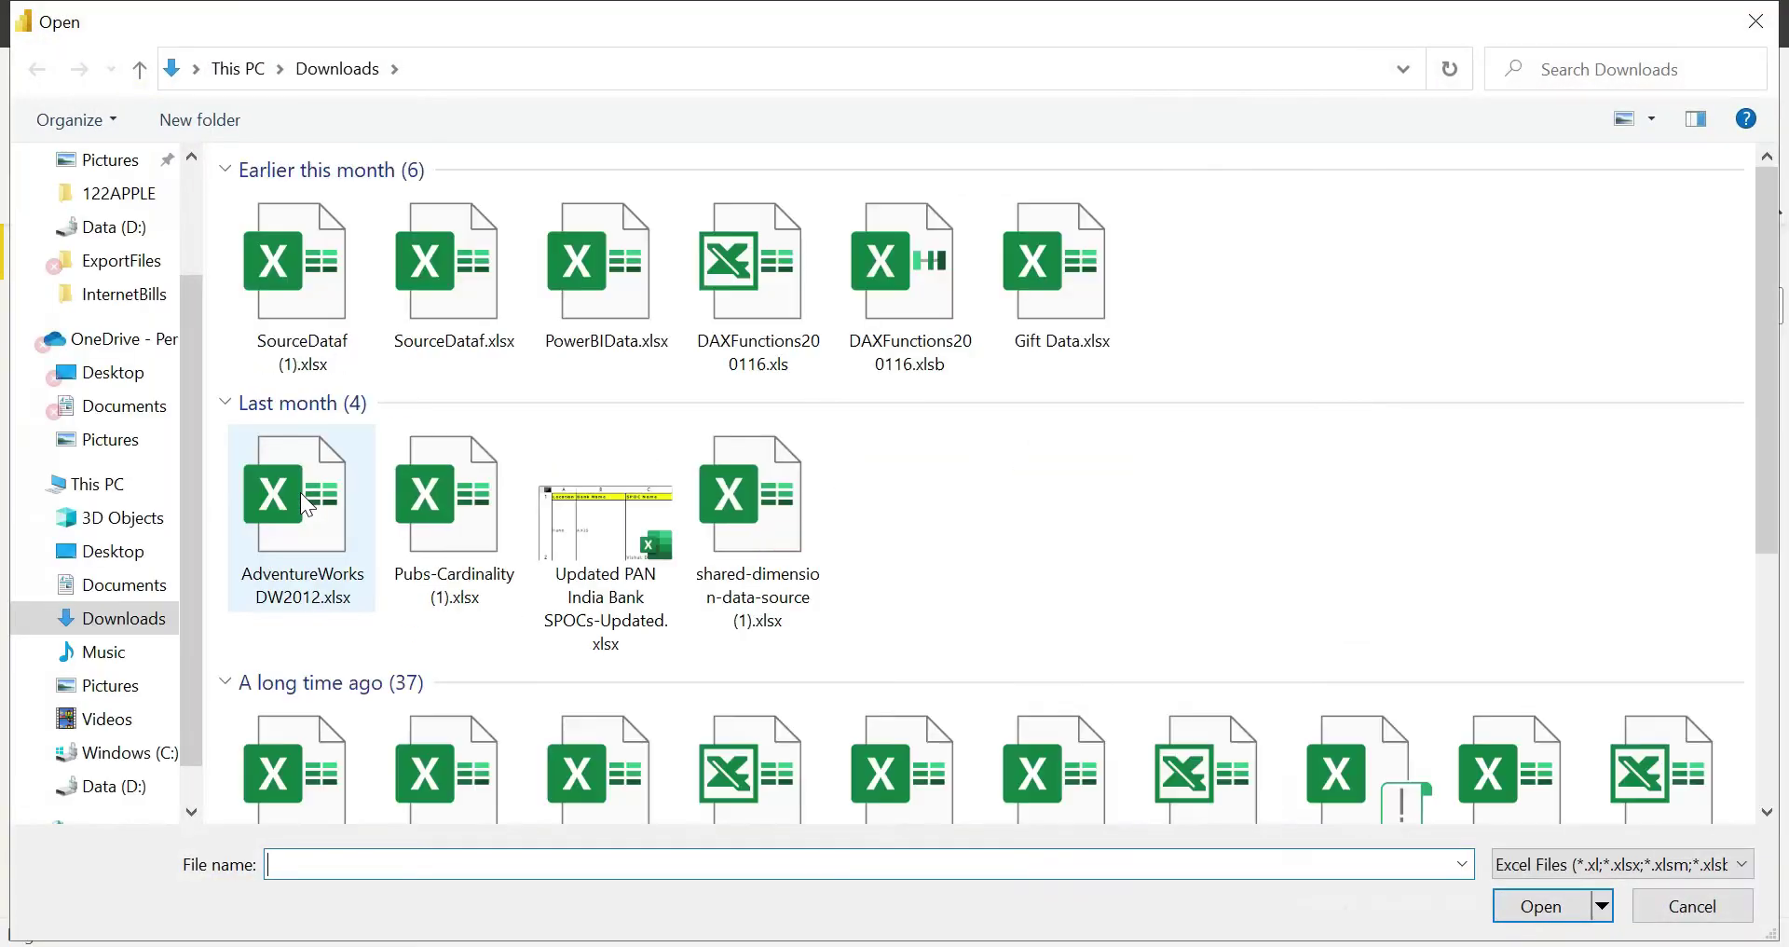
double_click(282, 519)
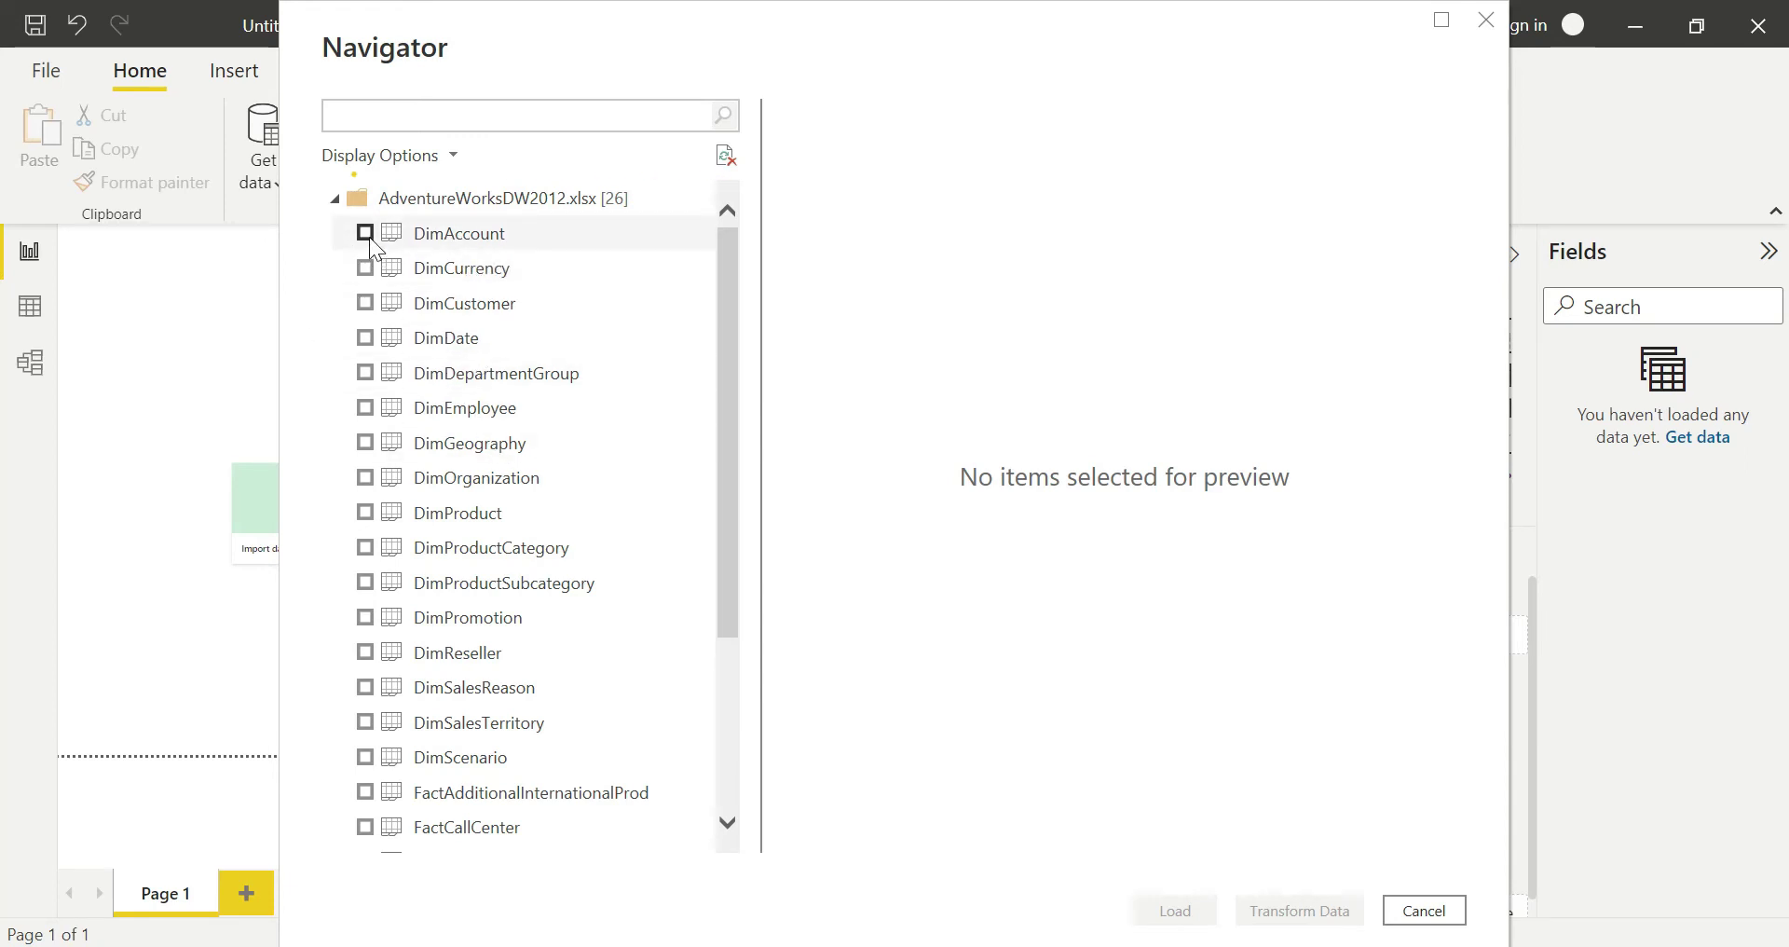
- Tick DimCustomer, DimDate, DimEmployee, DimProduct and FactInternetSales in the Navigator
left_click(365, 303)
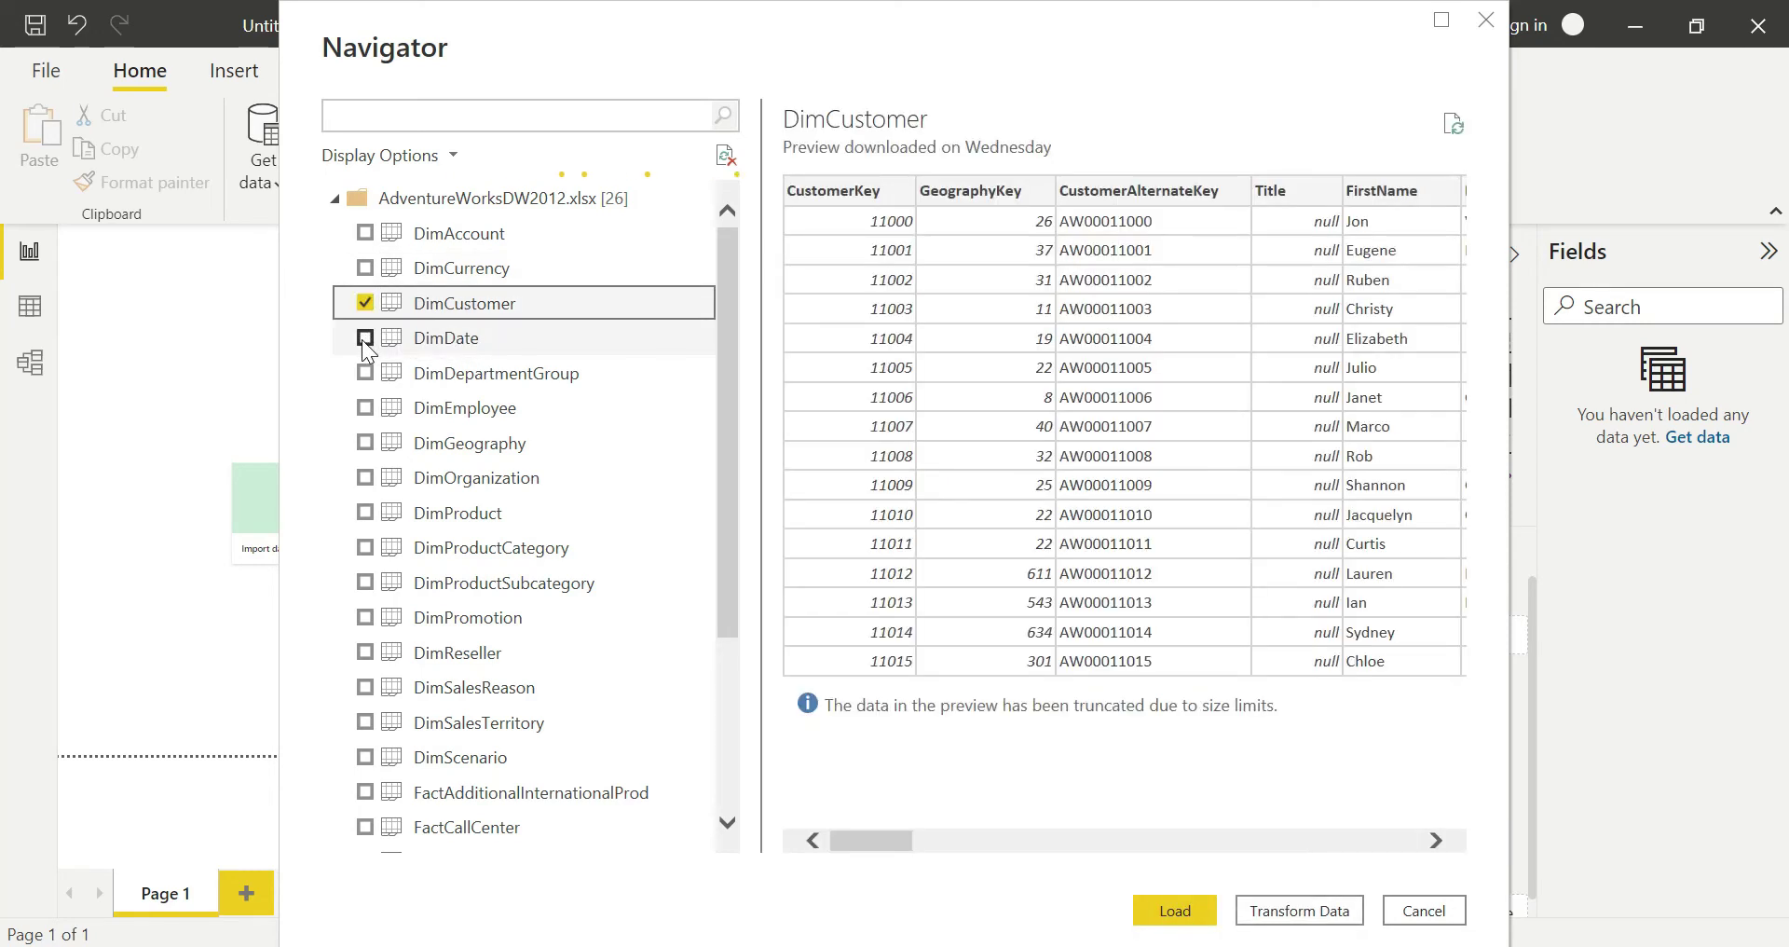
left_click(364, 336)
left_click(367, 408)
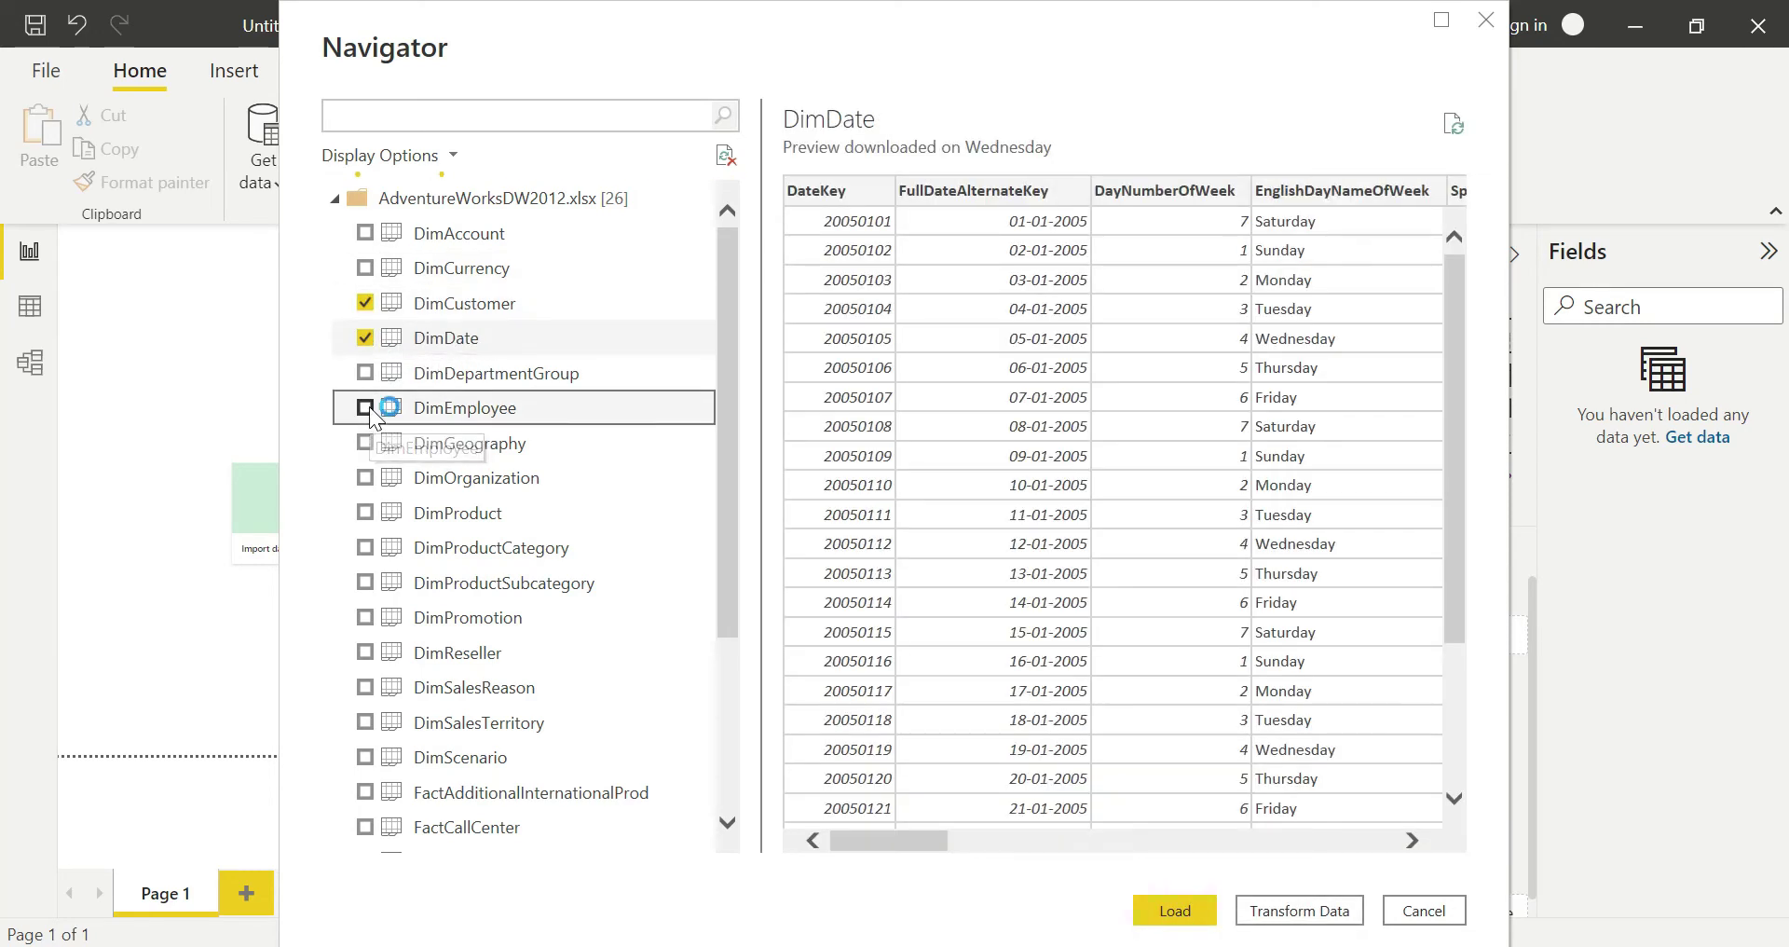
left_click(364, 512)
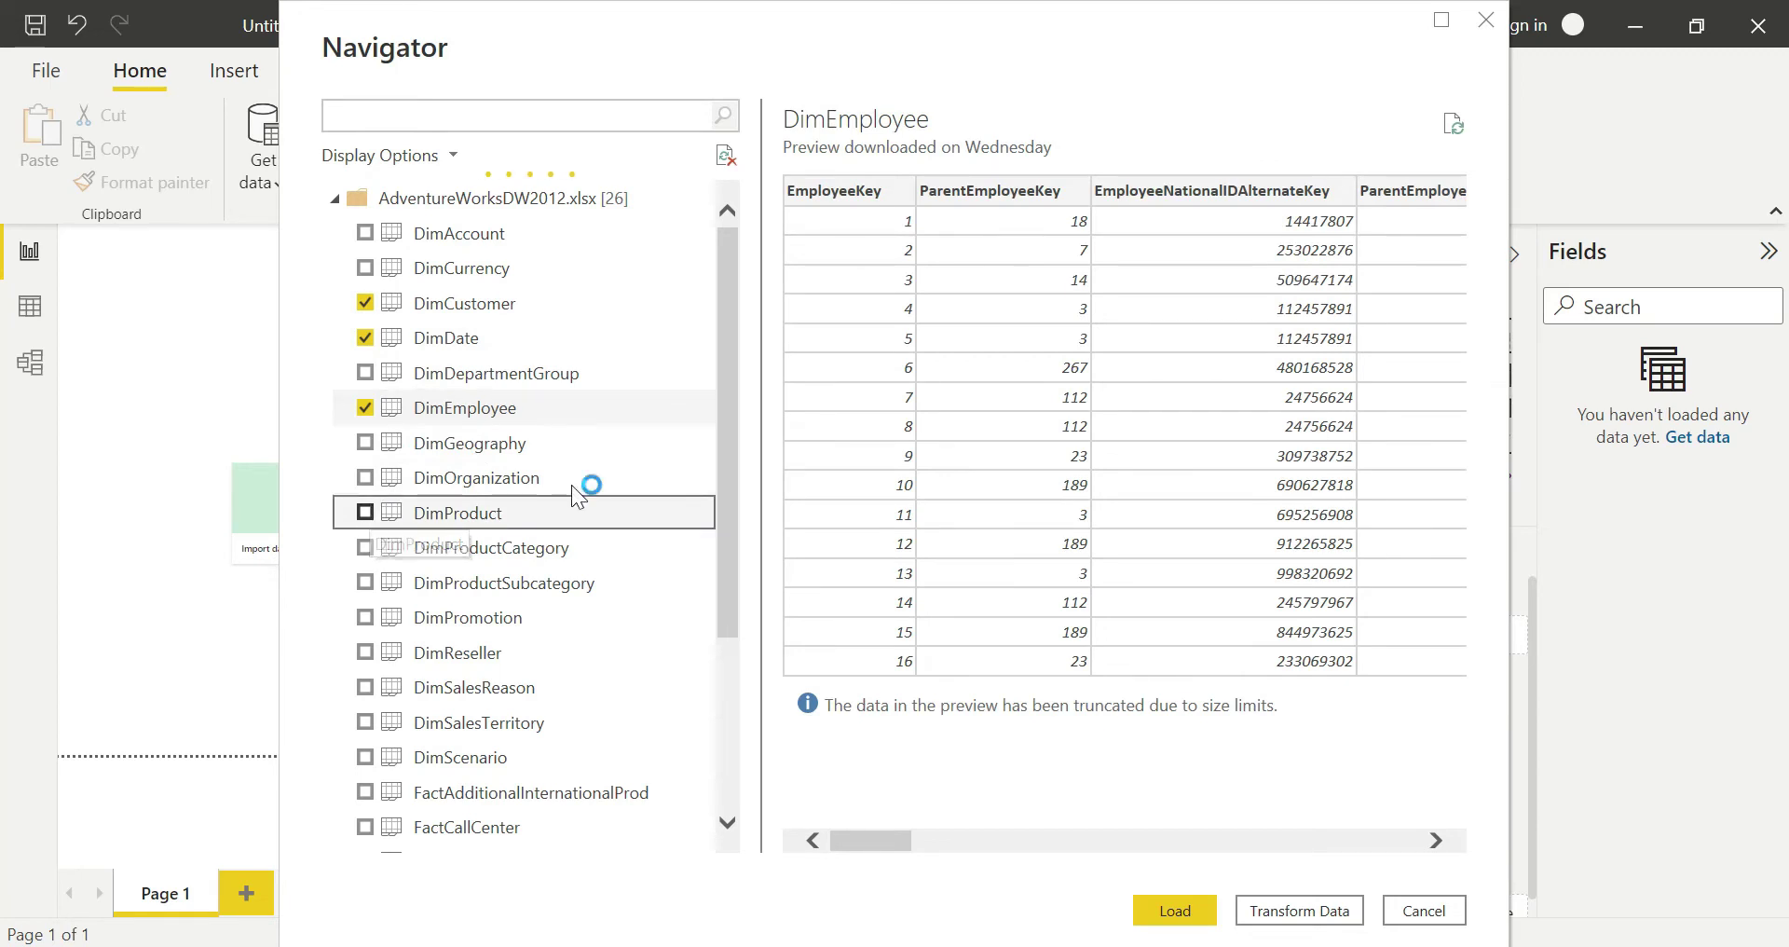
scroll(725, 534, "down", 1)
left_click_drag(723, 523, 723, 646)
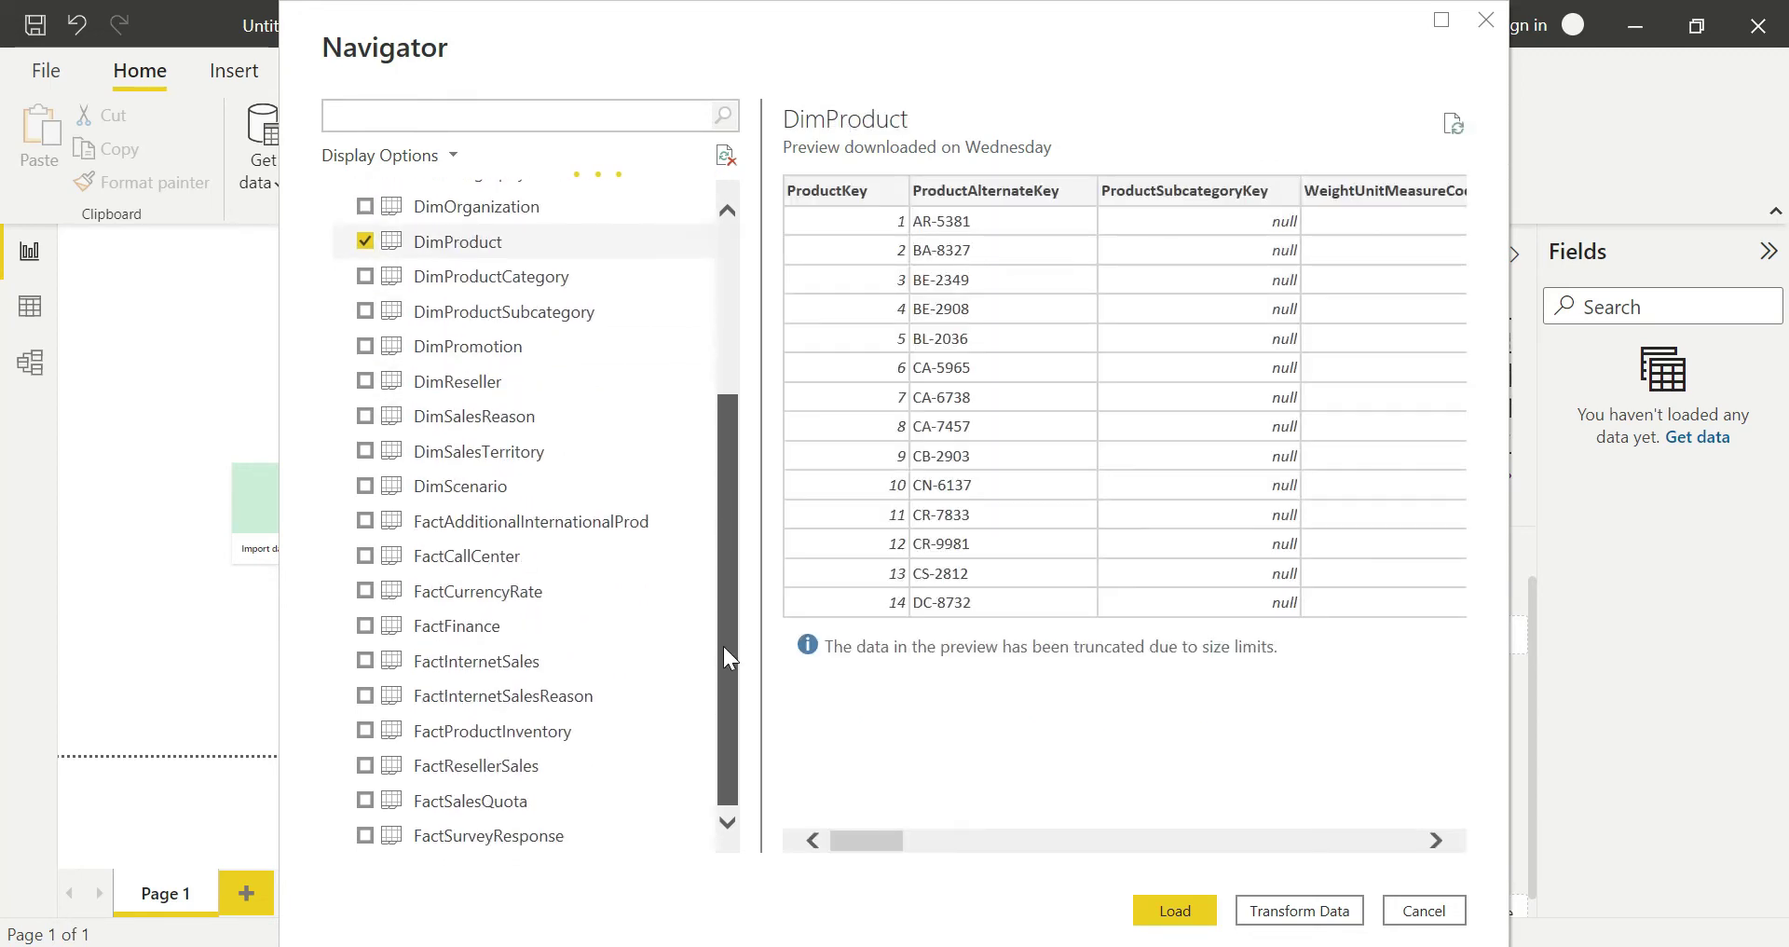
left_click(362, 662)
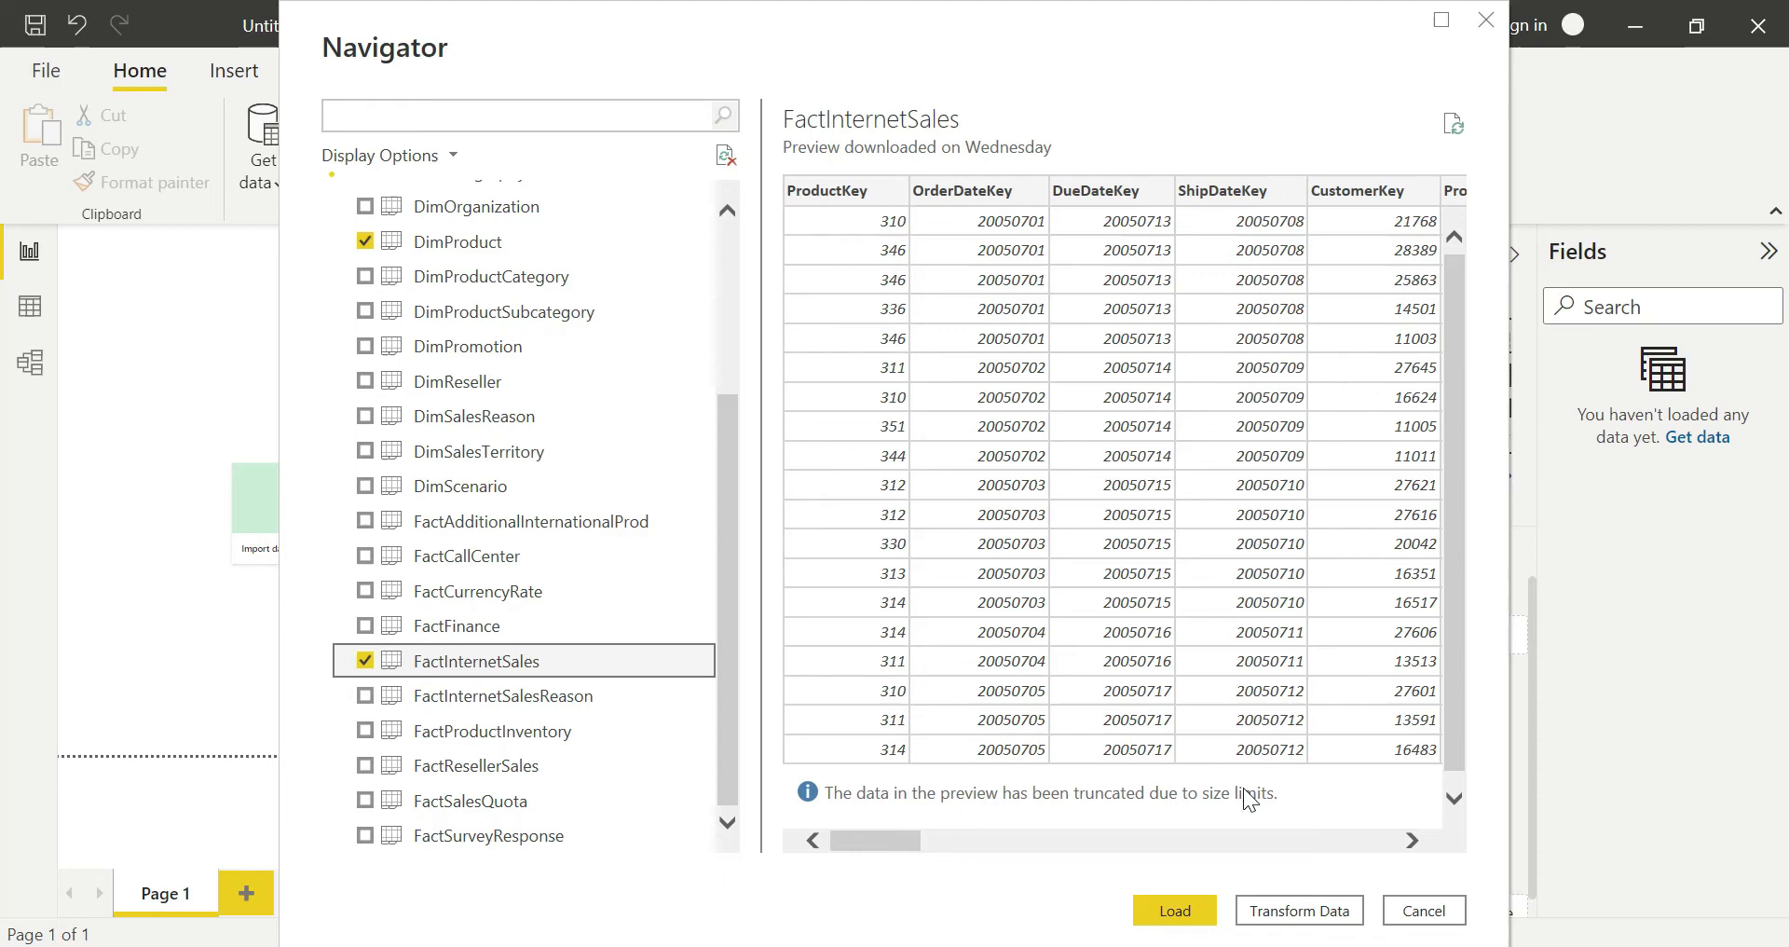
- Load the five ticked AdventureWorks tables into the report's Fields pane
left_click(1168, 915)
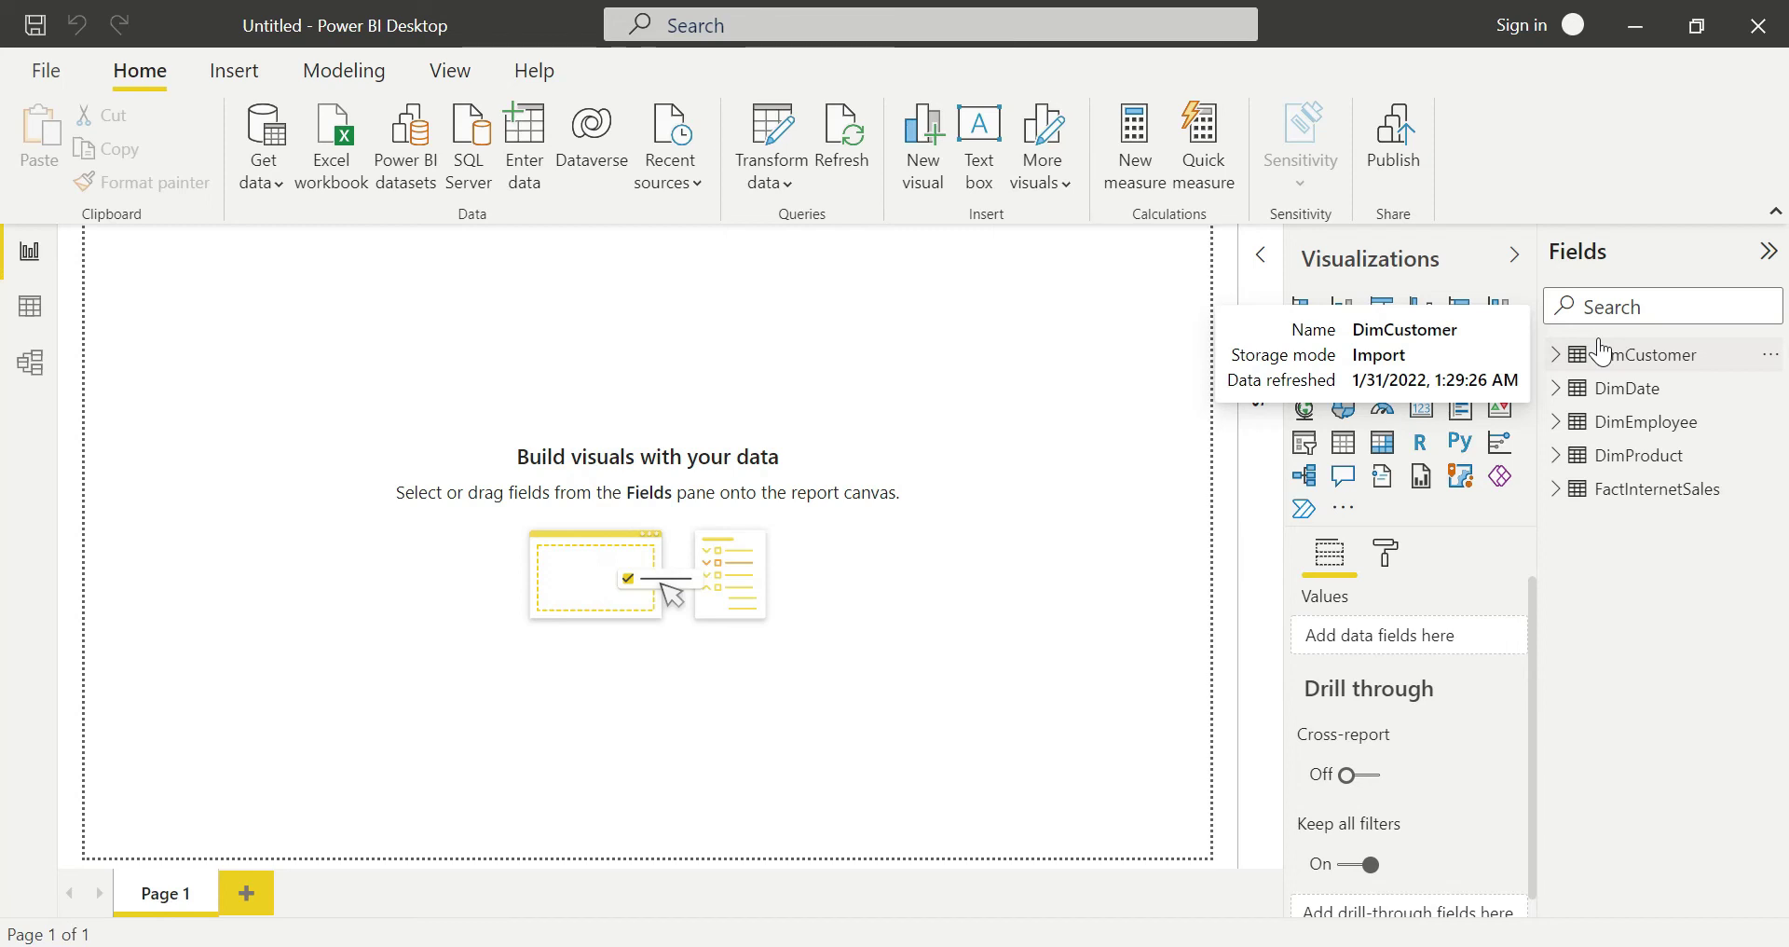
- Place a table visual at the page centre showing DimEmployee's FirstName and EmailAddress columns
left_click(1342, 442)
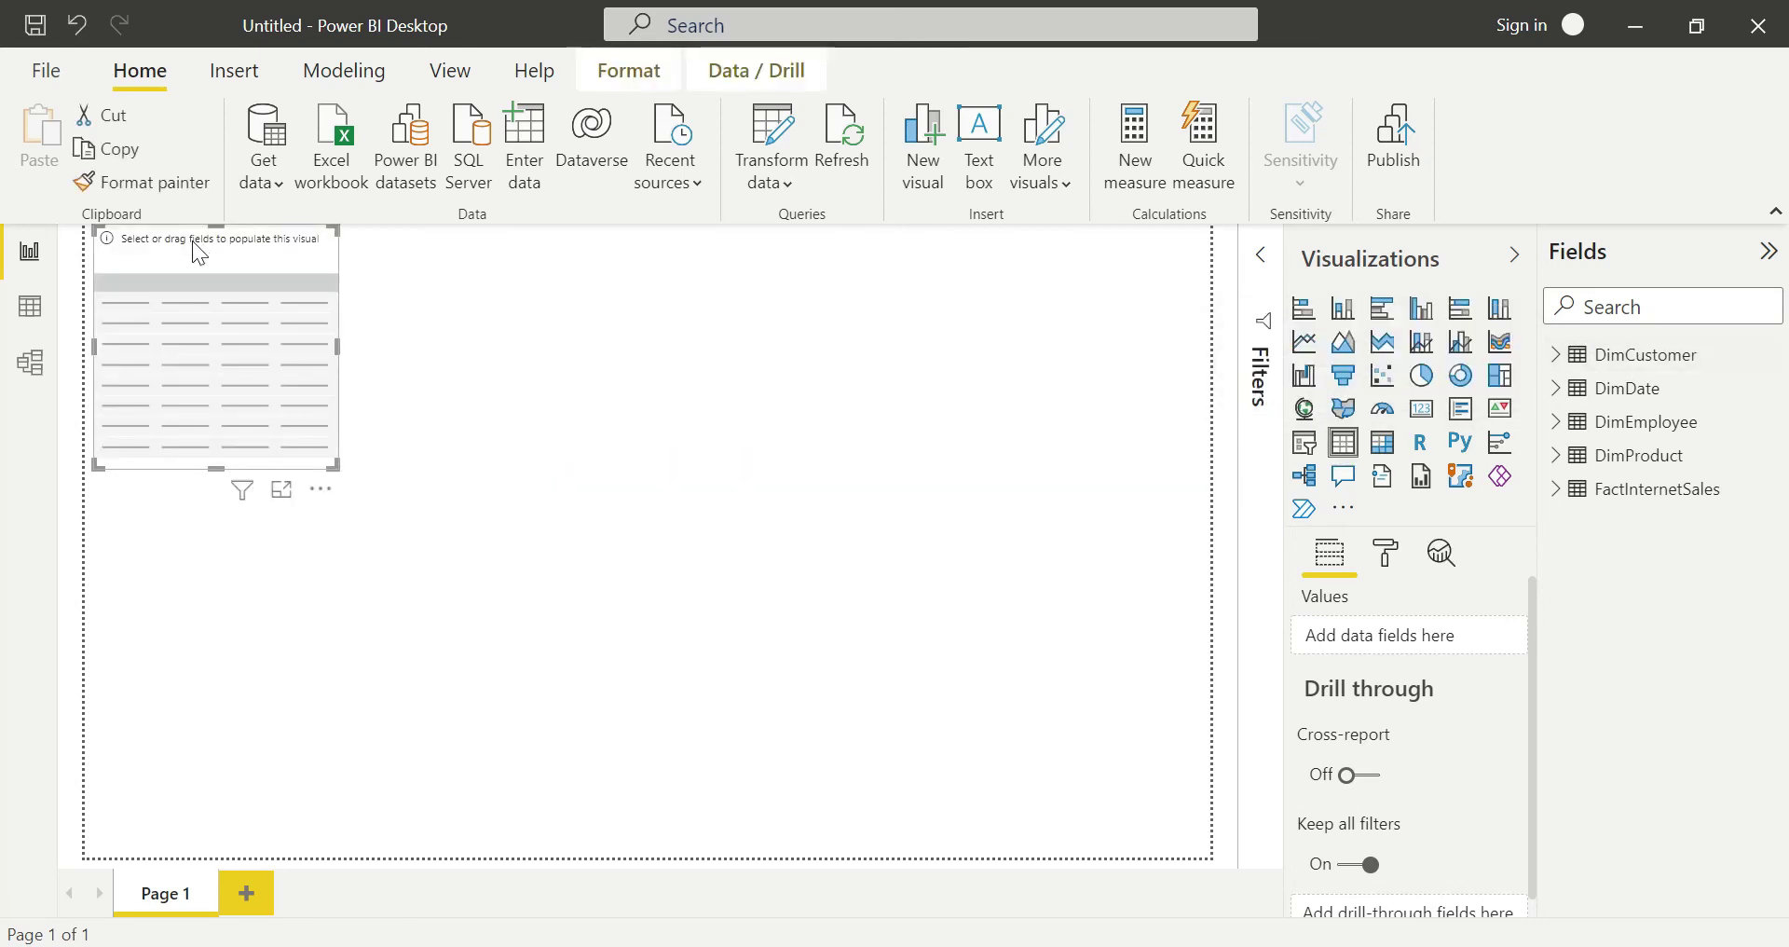
left_click_drag(195, 251, 723, 387)
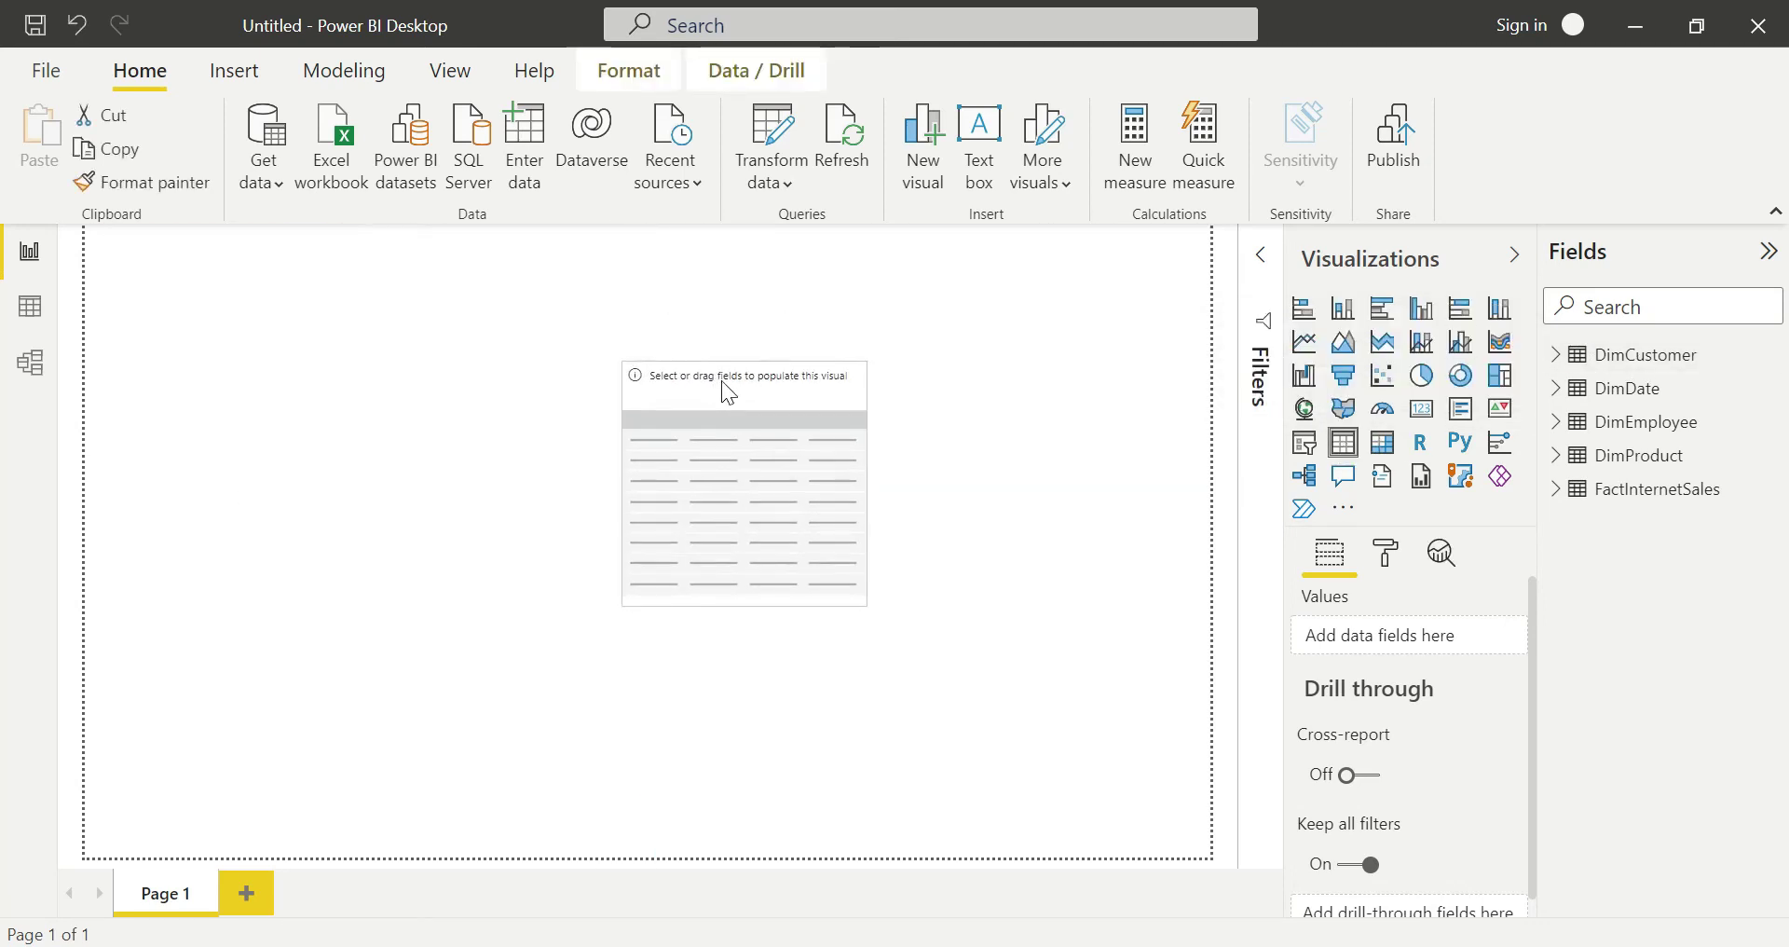
left_click(1556, 420)
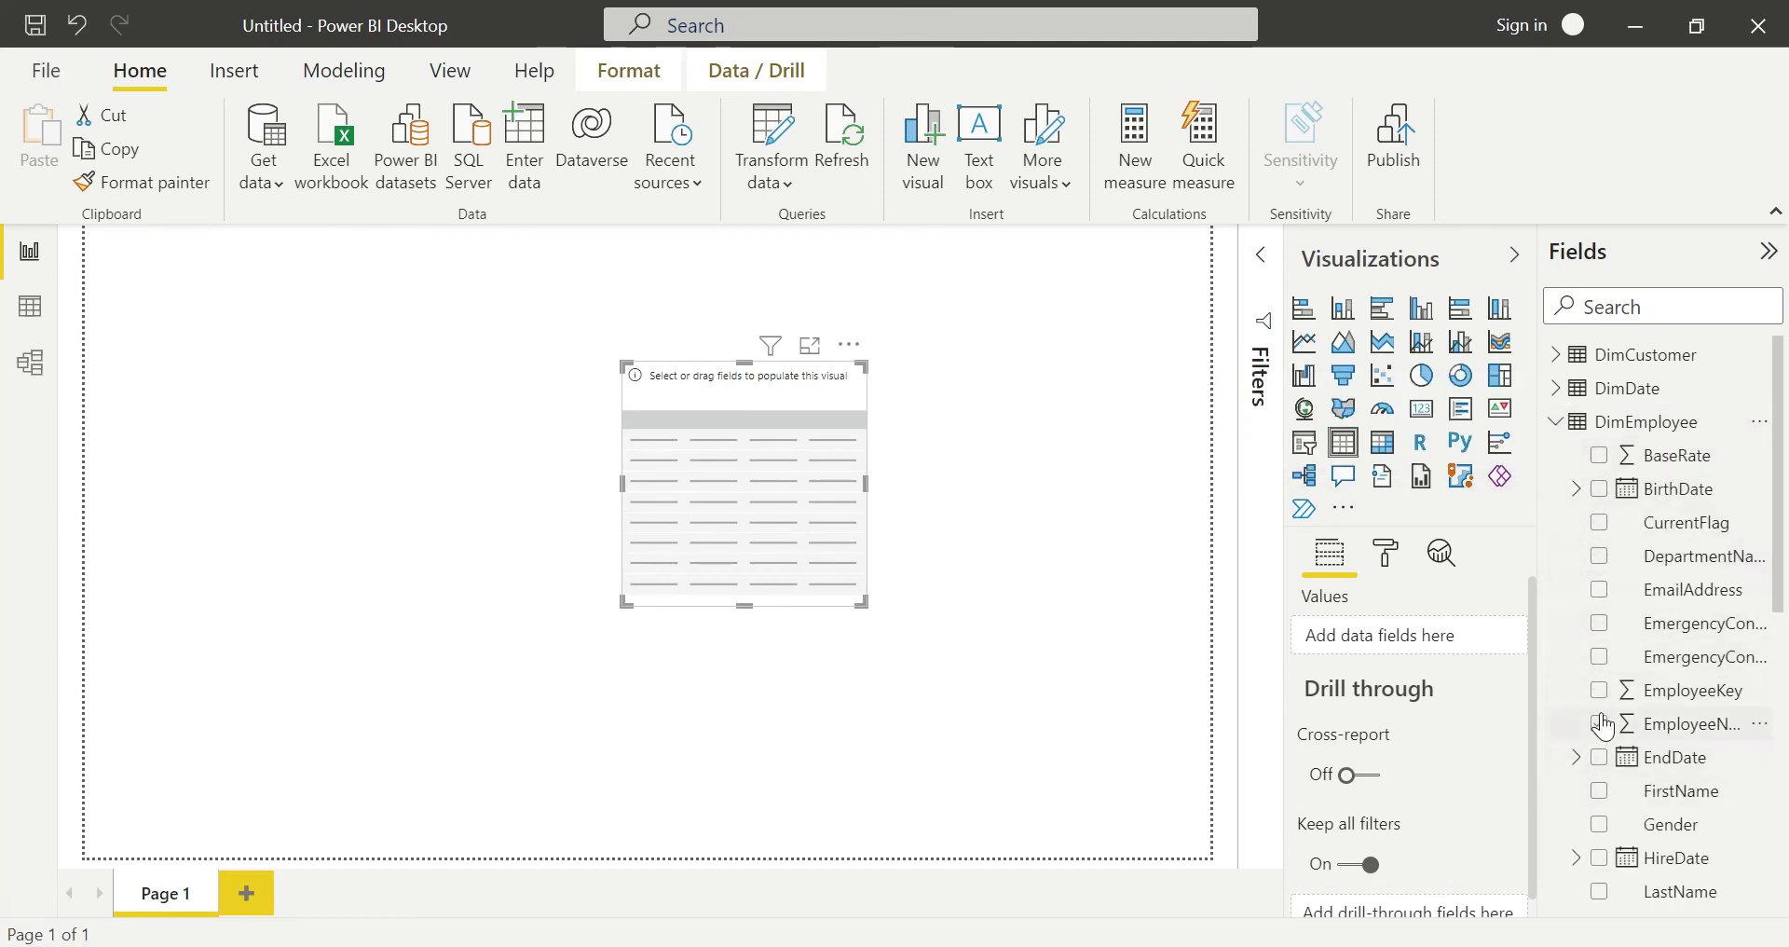
left_click(1597, 792)
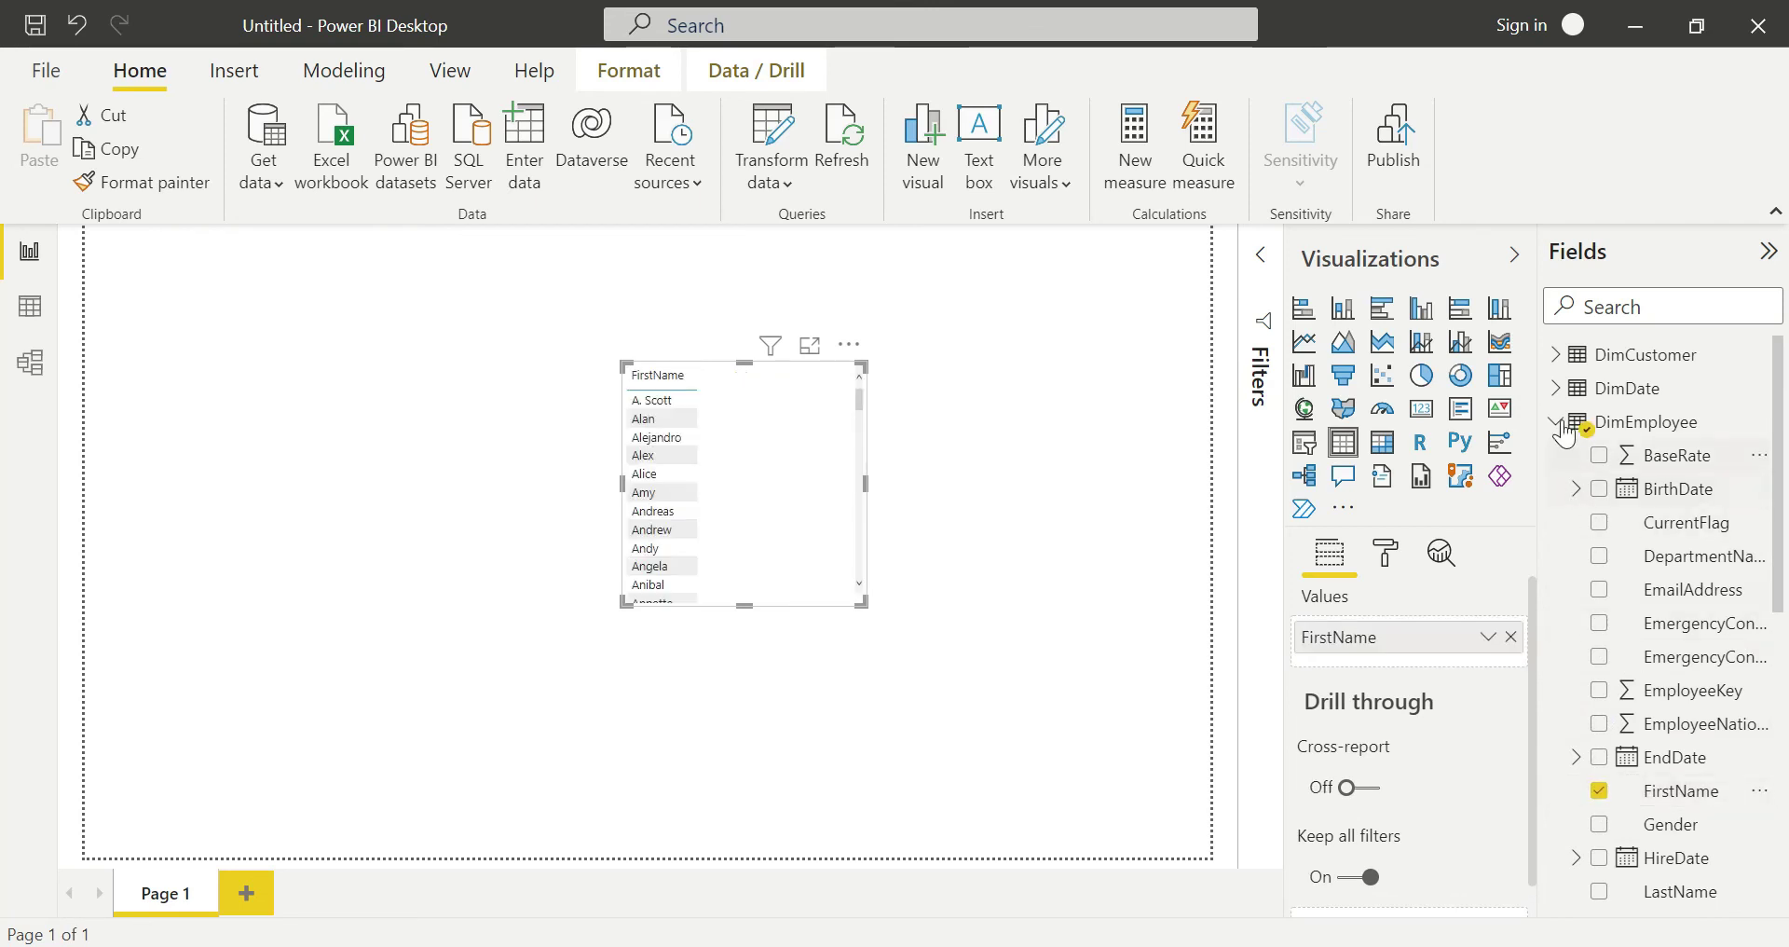
left_click(1601, 594)
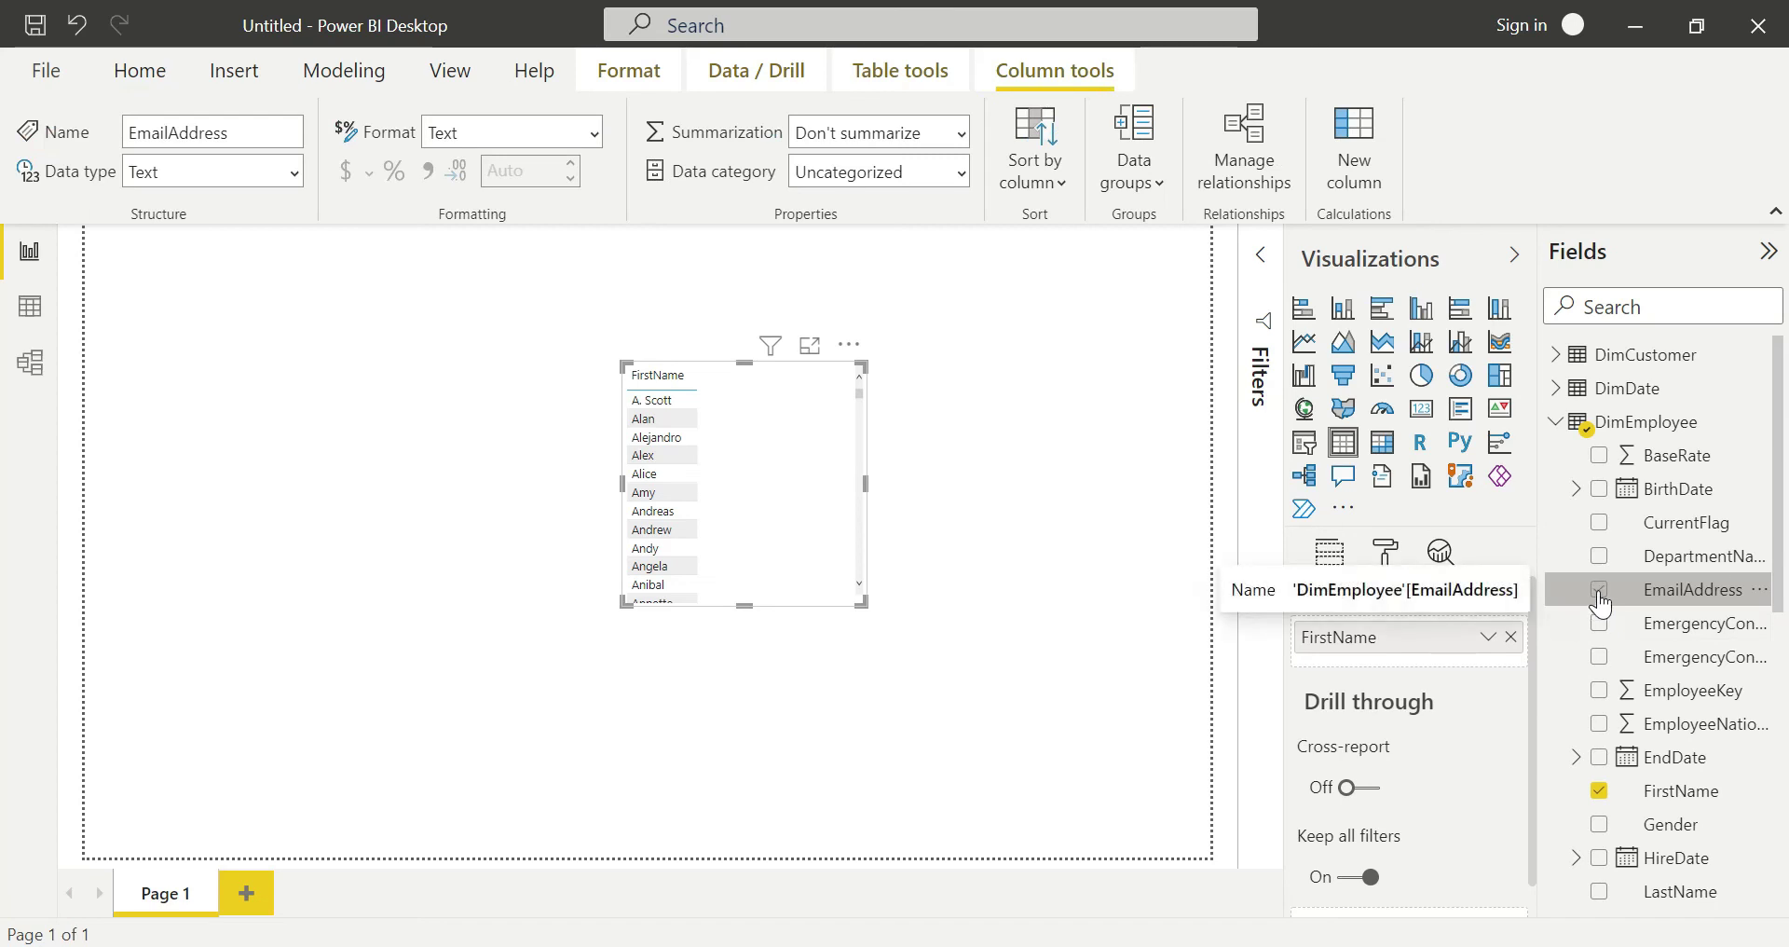
left_click(1599, 592)
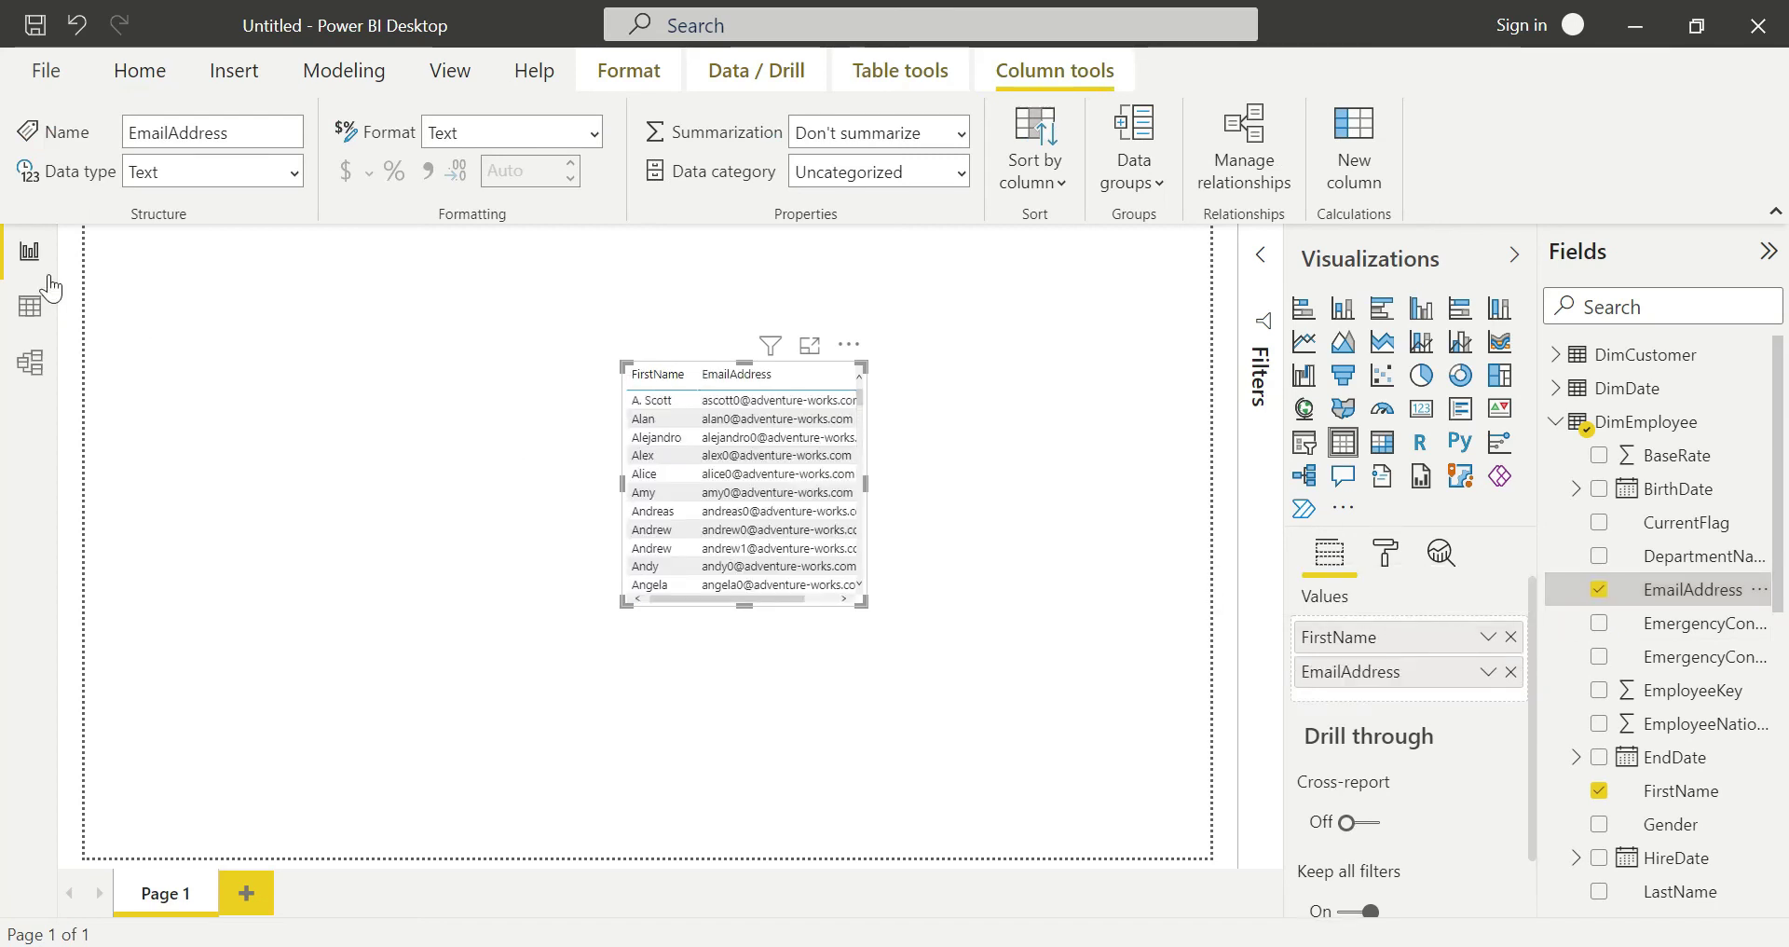
- Browse the DimDate, DimEmployee, DimProduct and FactInternetSales rows in Data view, then view the model diagram
left_click(31, 308)
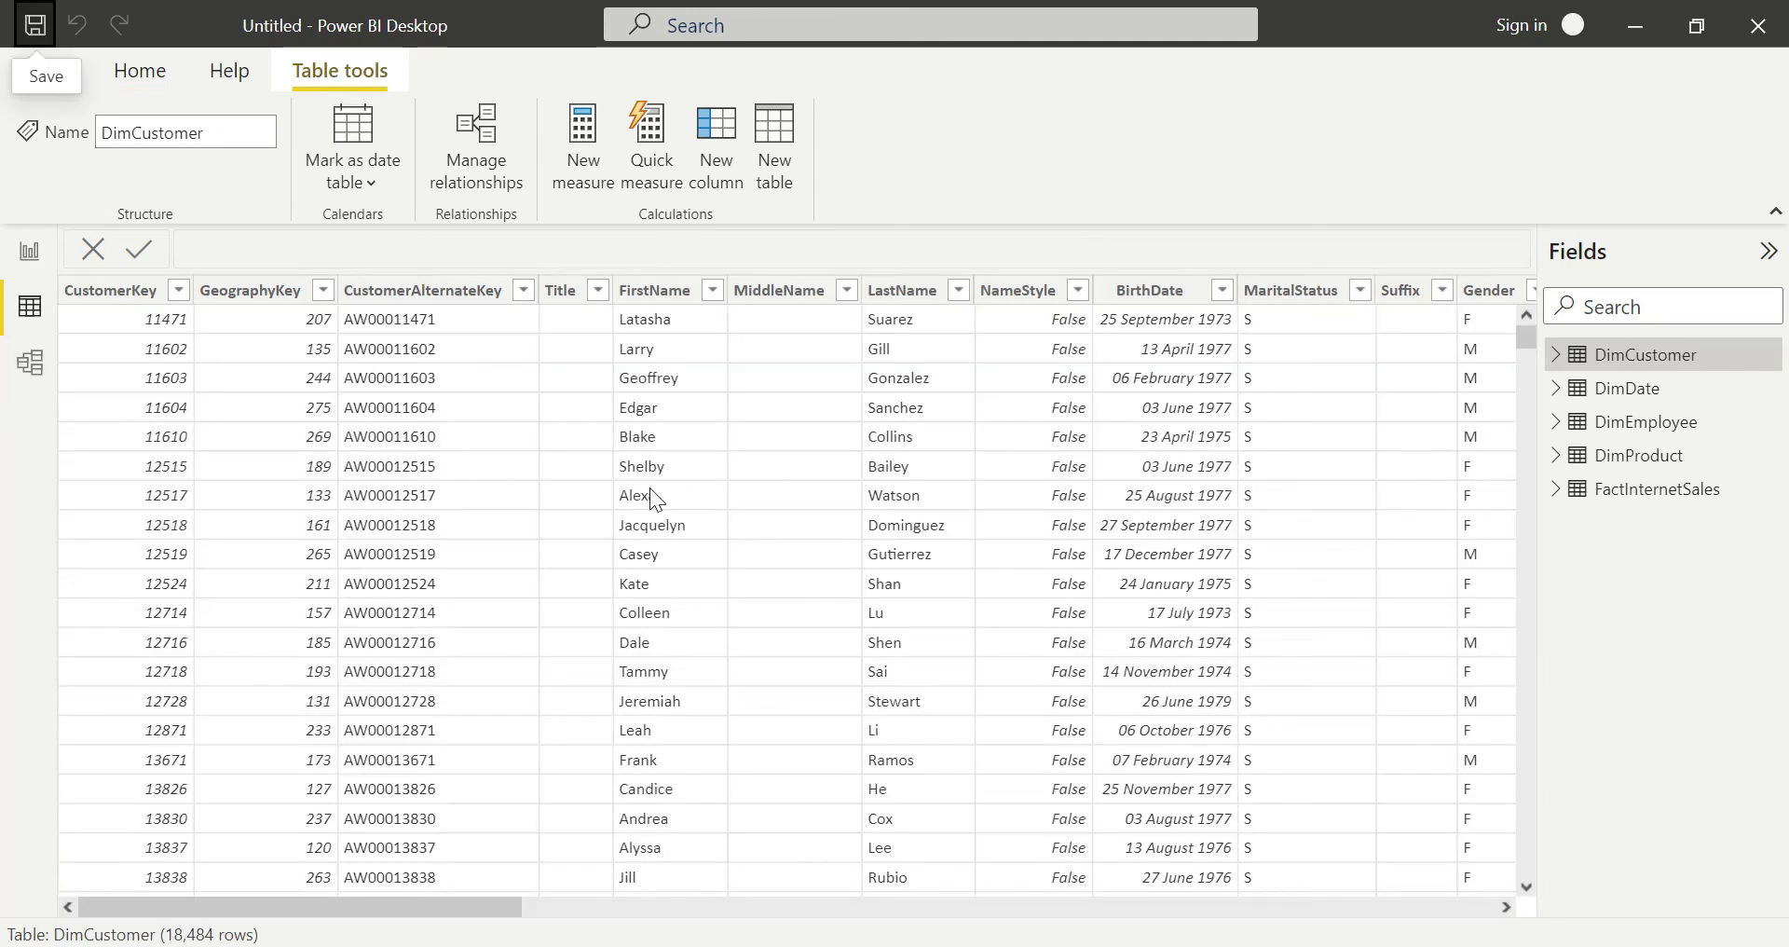
left_click(1630, 392)
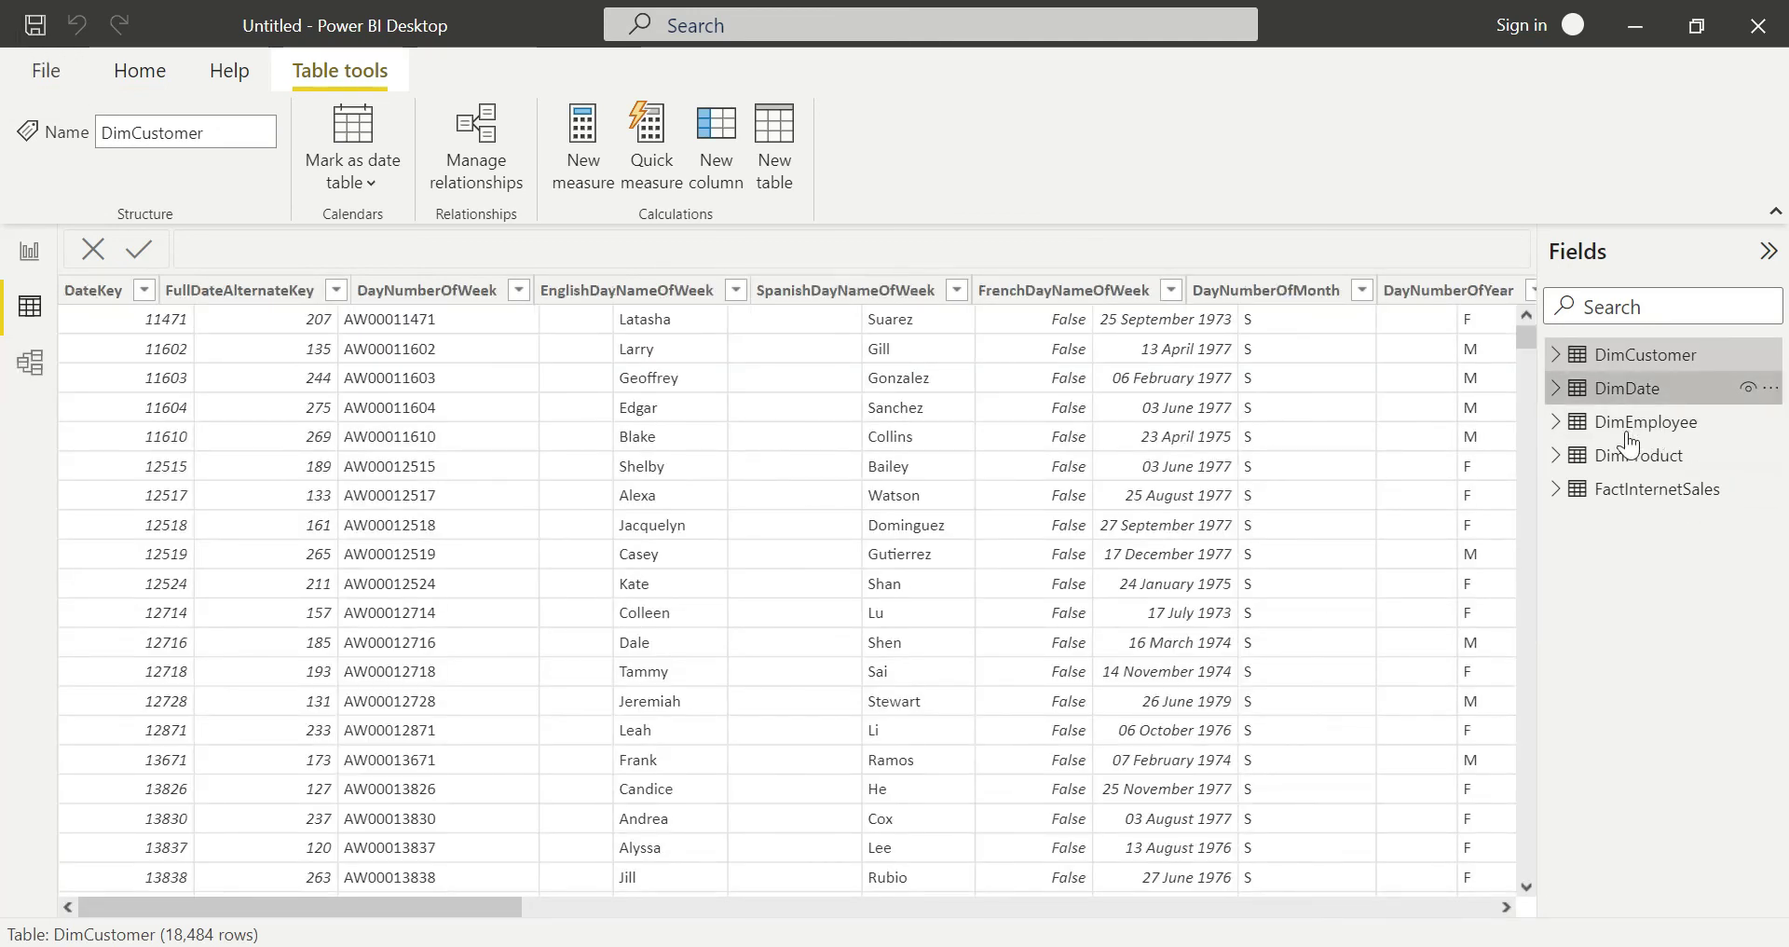
left_click(1628, 425)
left_click(1626, 461)
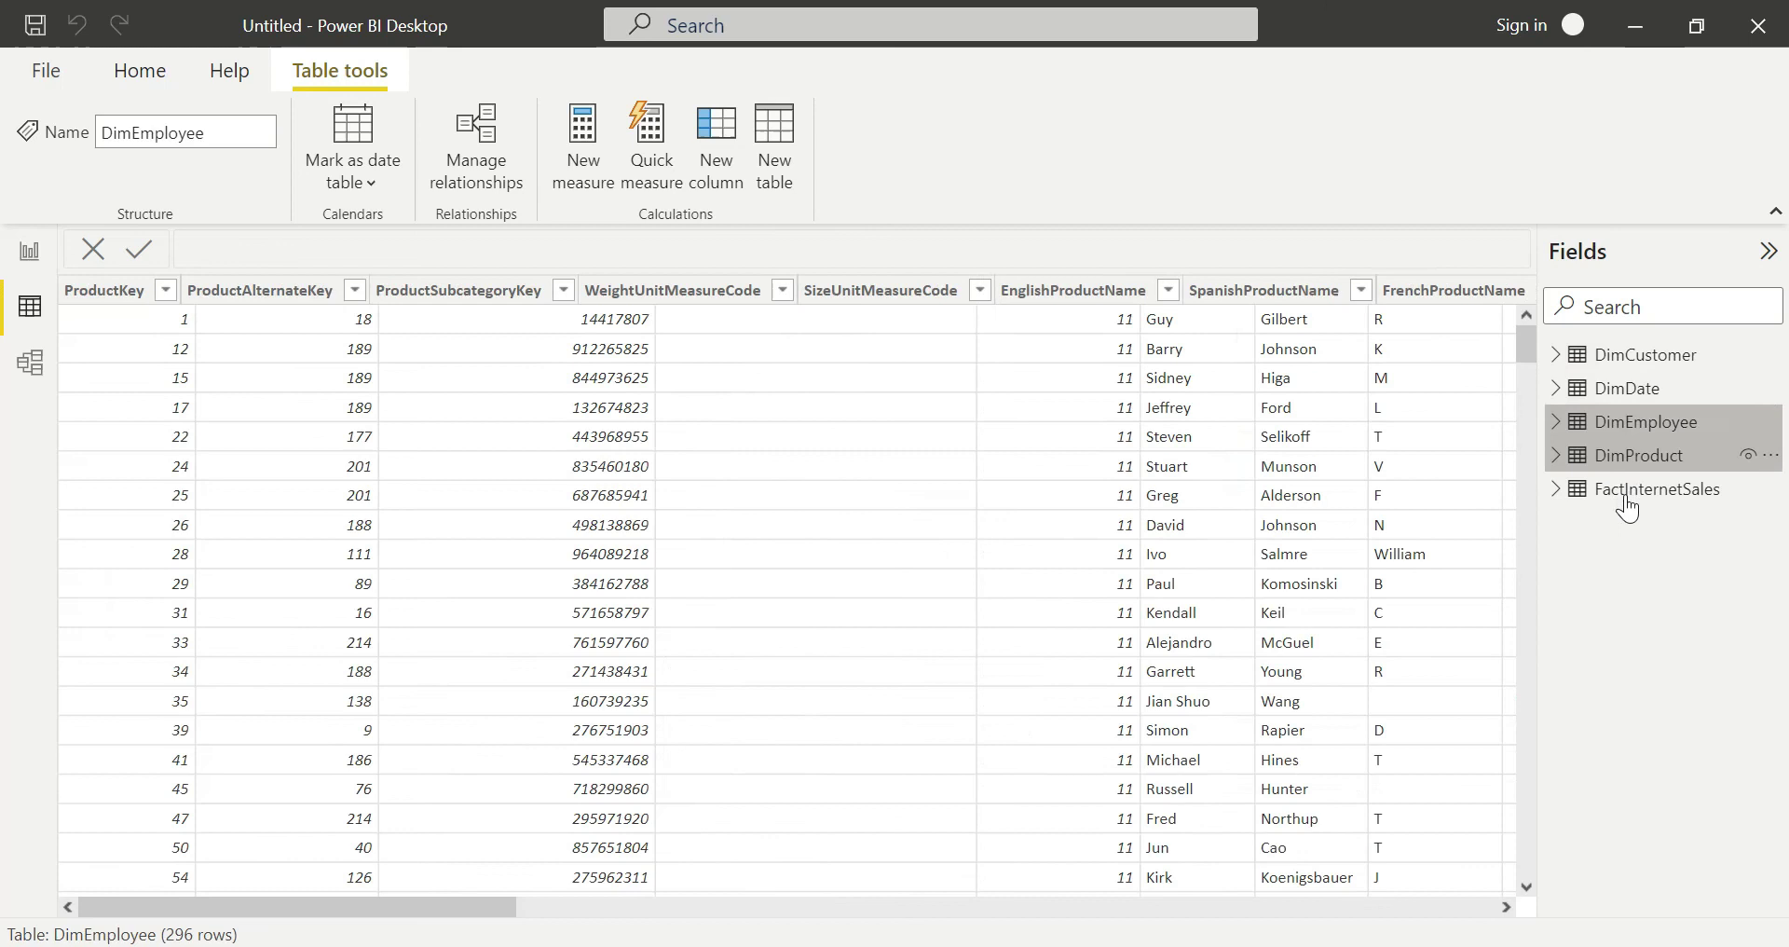
left_click(1628, 507)
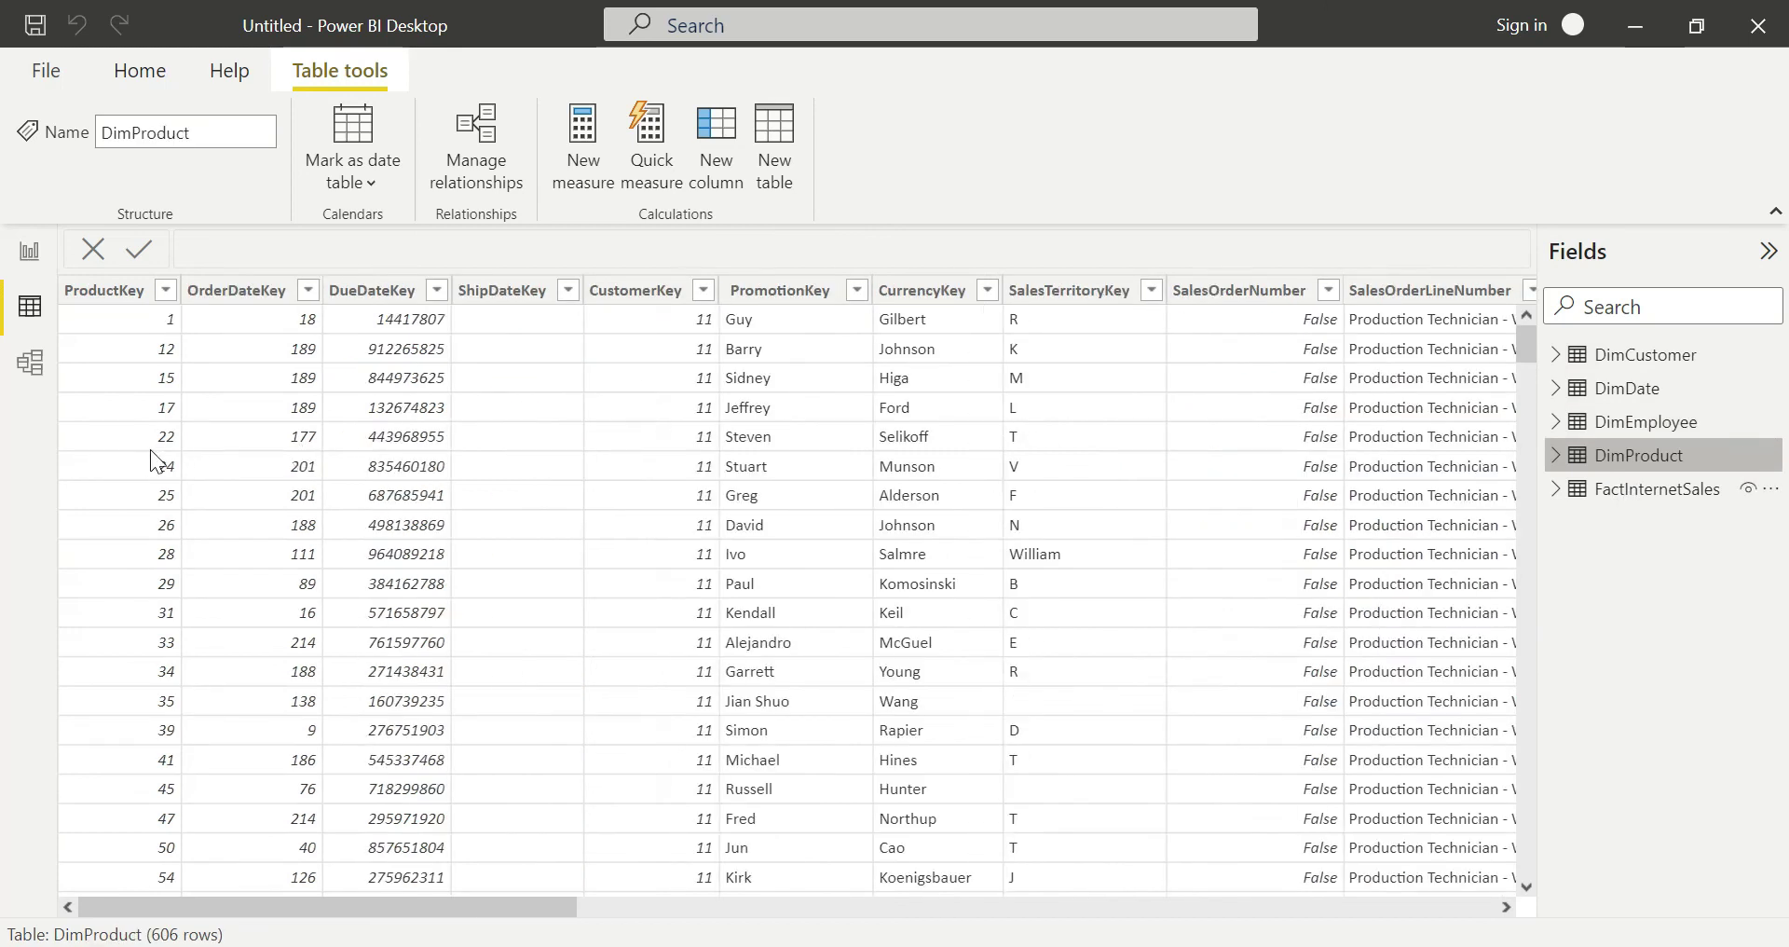
left_click(31, 364)
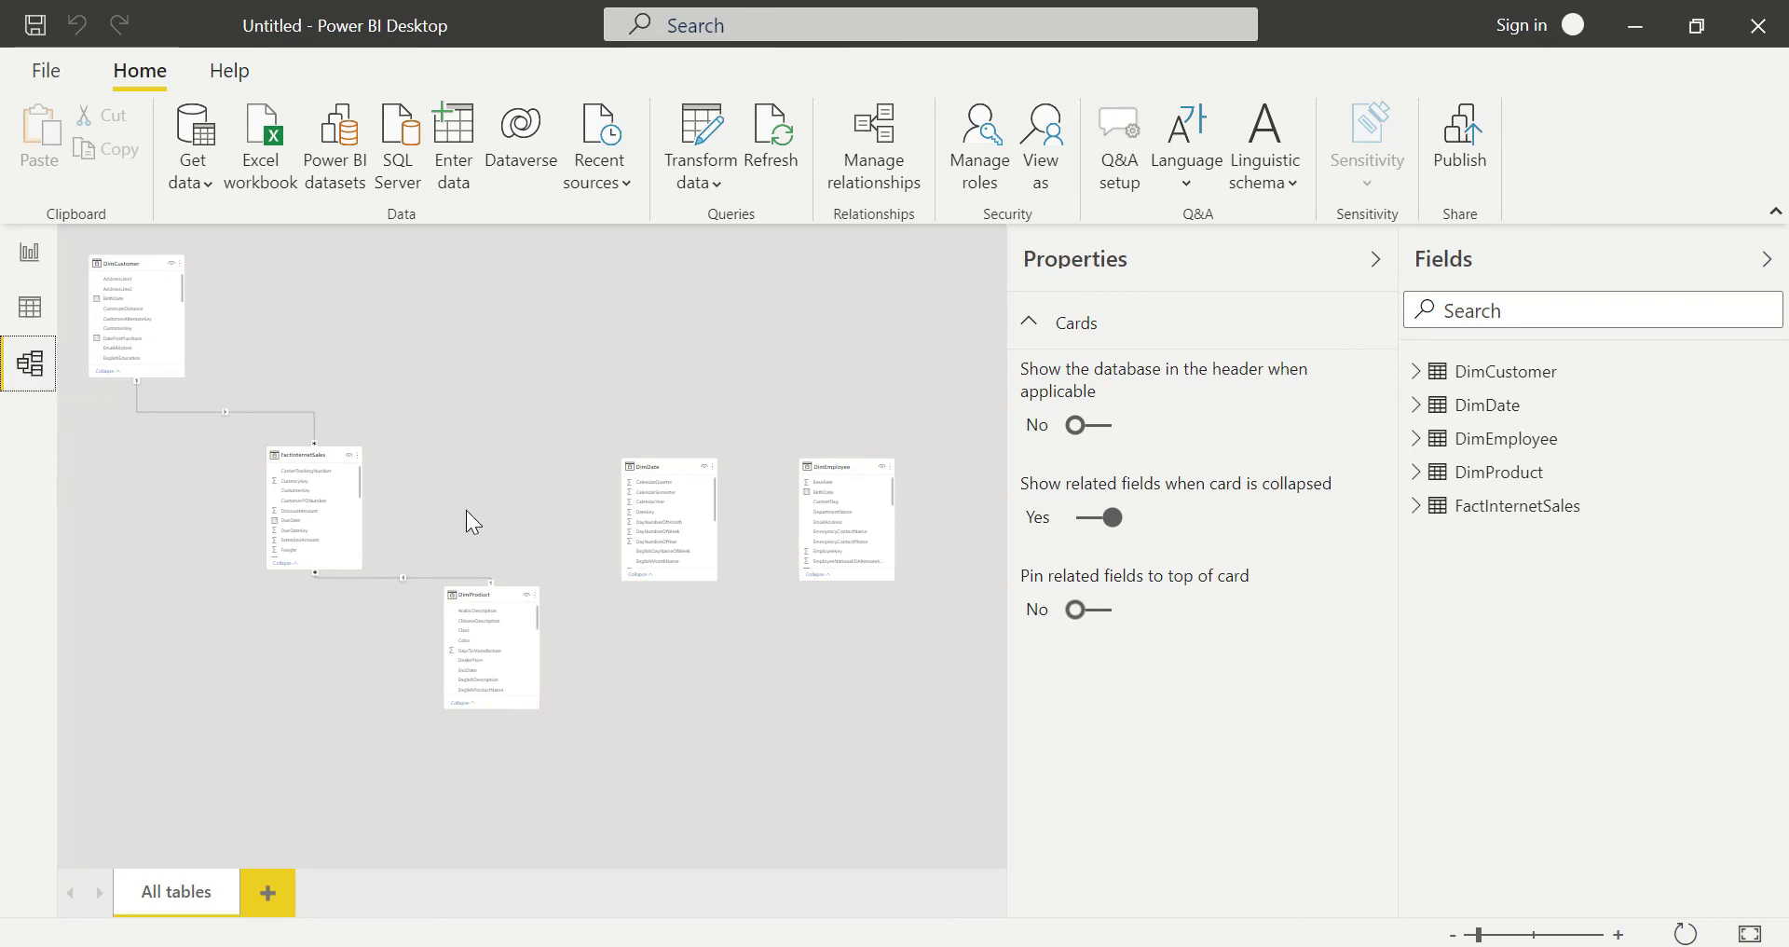
- Zoom around the model diagram, then go back to the Report view with the employee table
scroll(454, 495, "down", 5)
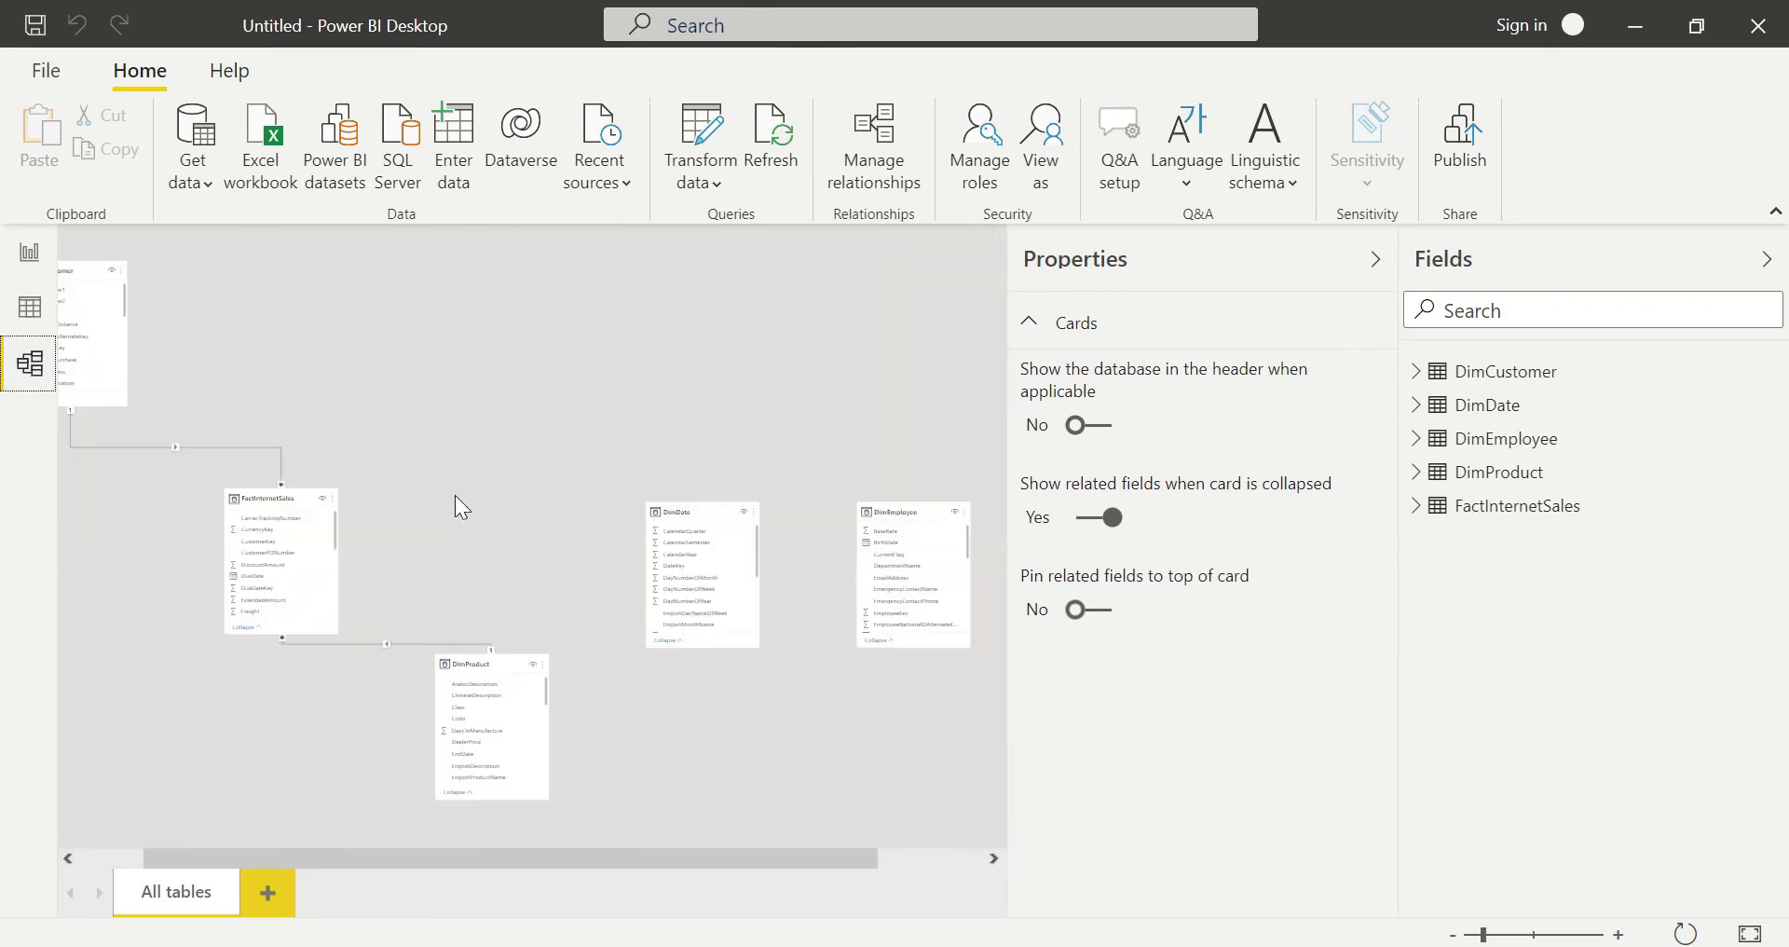
scroll(457, 498, "up", 5)
scroll(456, 497, "down", 5)
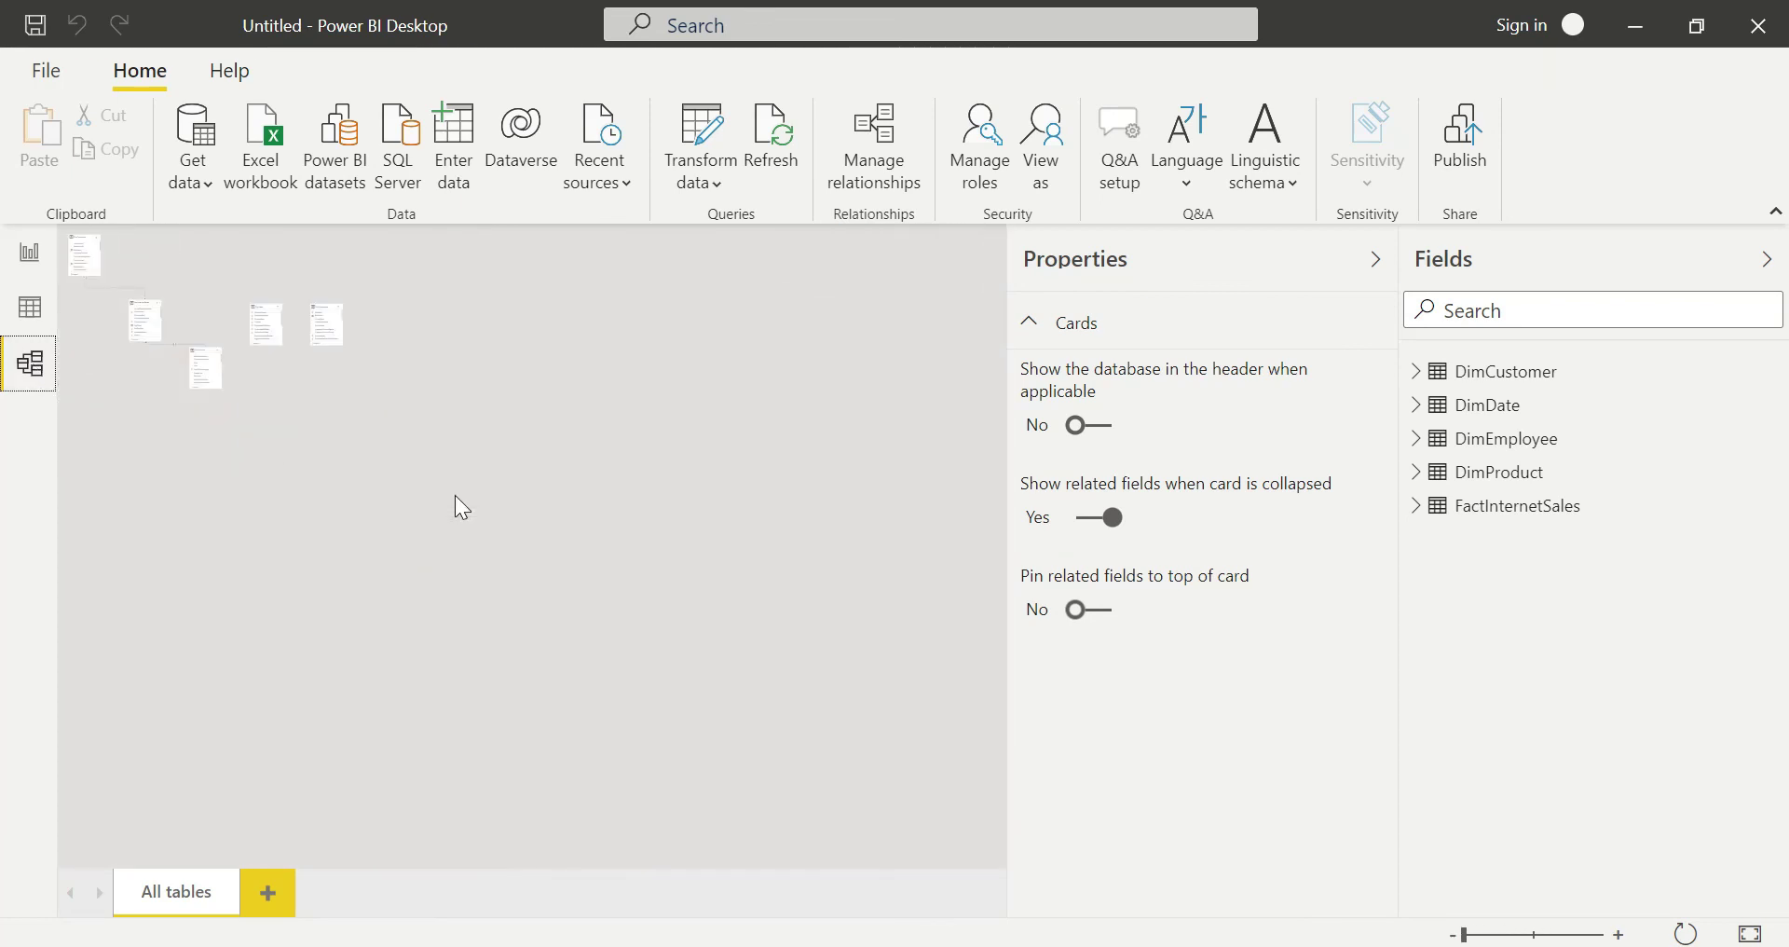
scroll(455, 497, "up", 2)
scroll(455, 496, "up", 3)
scroll(454, 496, "down", 4)
scroll(455, 496, "up", 3)
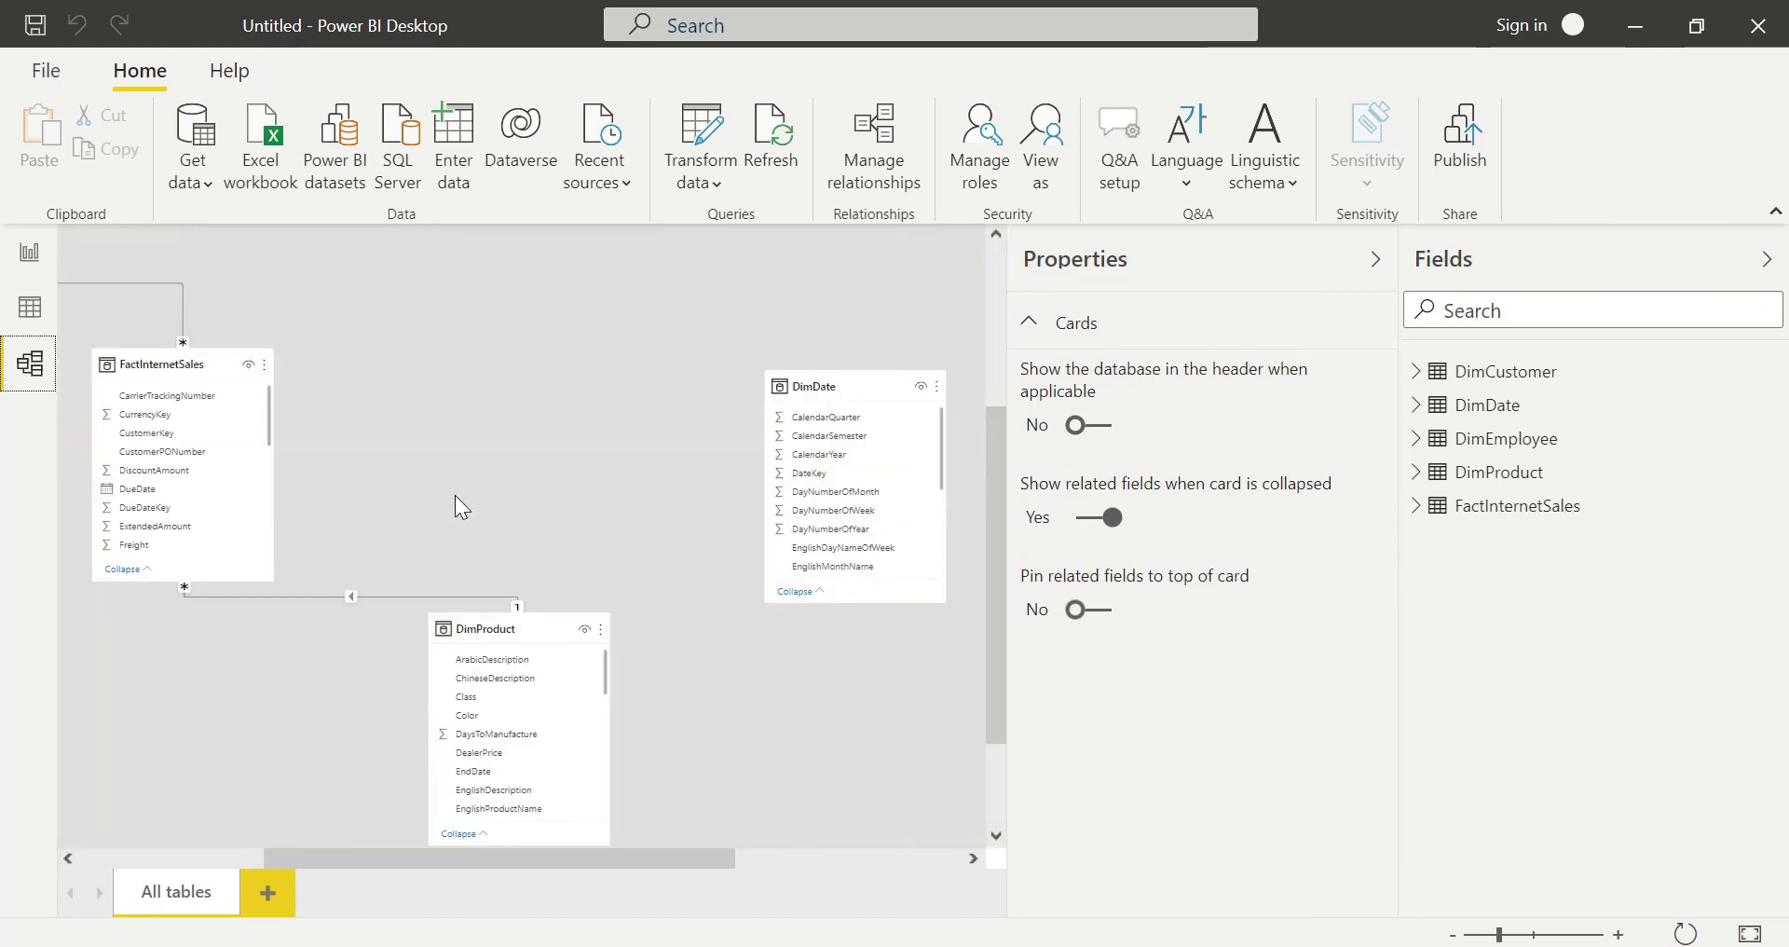
left_click(28, 252)
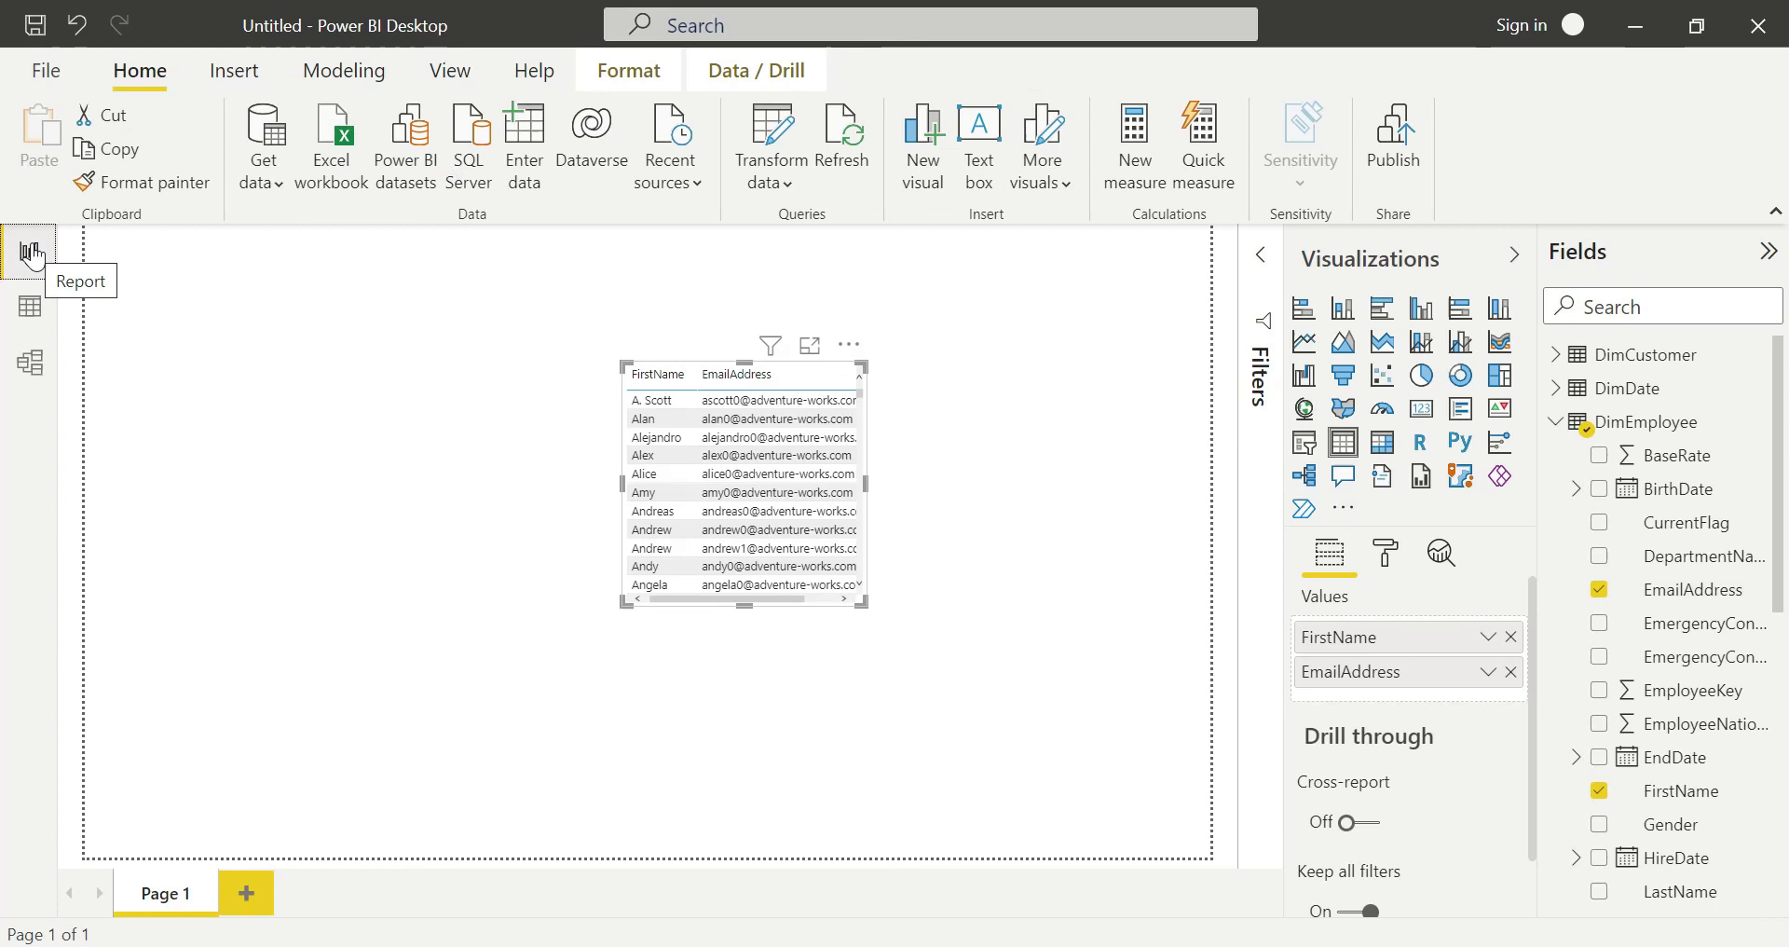